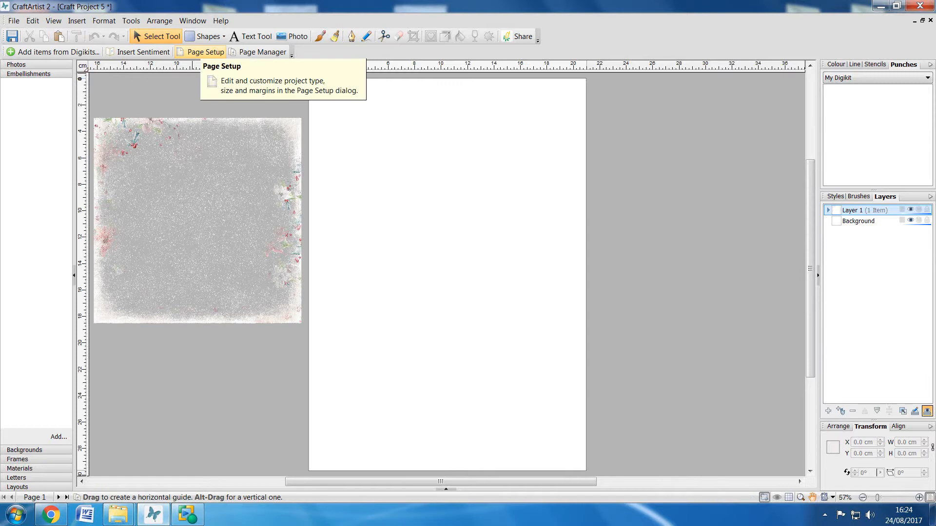
- Change the page setup to the regular A5 - Portrait preset
left_click(201, 51)
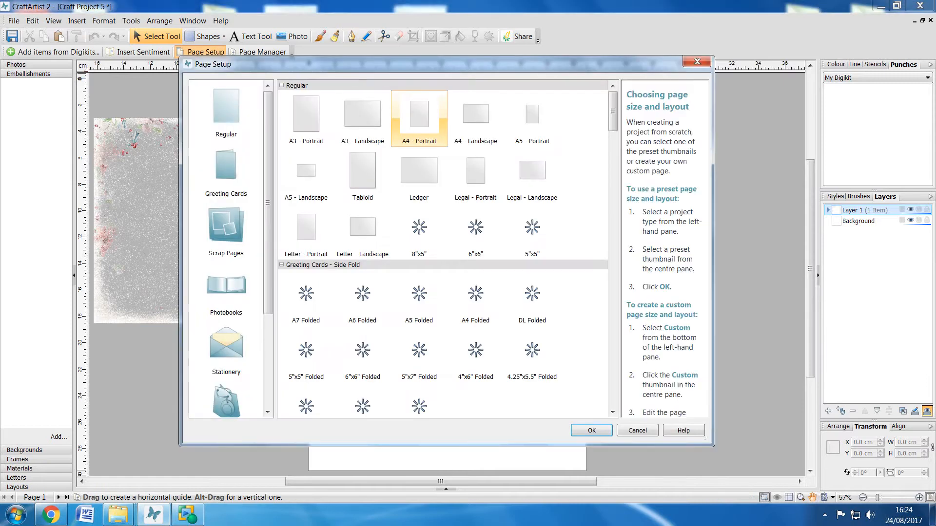
left_click(532, 119)
left_click(591, 430)
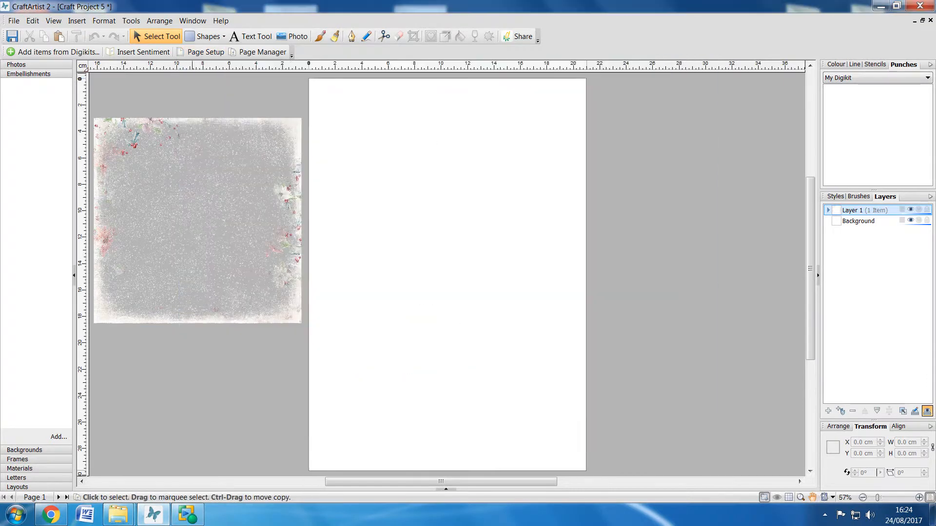
- Insert the pink plain paper image 2 from the DIVINE CHRISTMAS DVD folder's PAPERS > PLAIN PAPERS onto the page
left_click(76, 21)
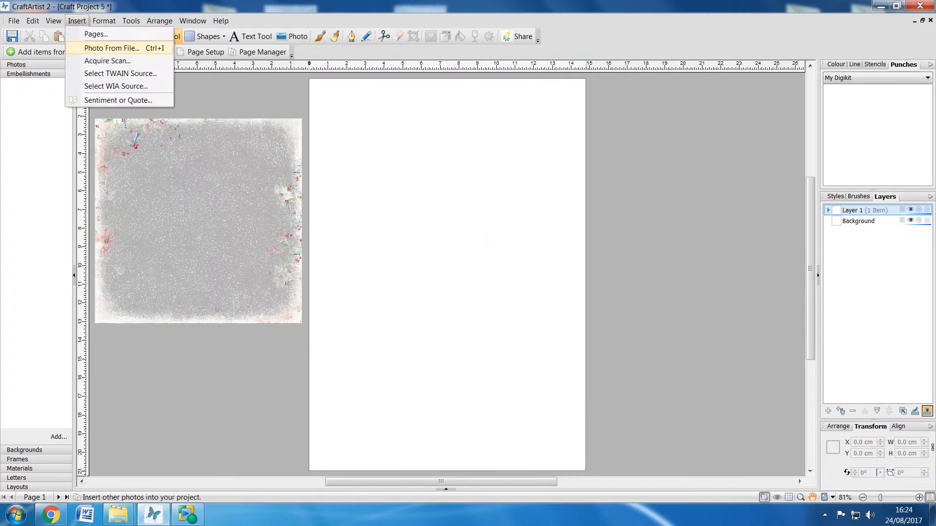
left_click(102, 47)
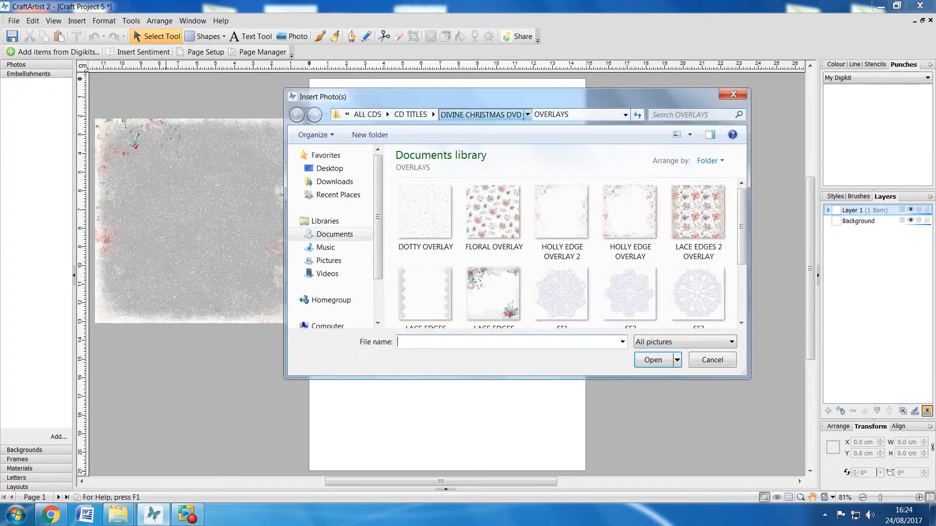
left_click(480, 114)
double_click(698, 217)
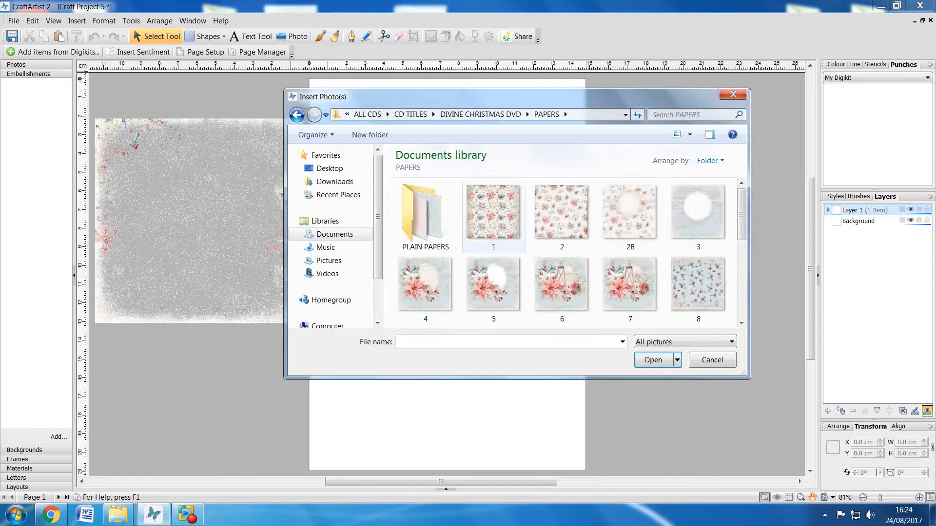
double_click(425, 215)
left_click(562, 215)
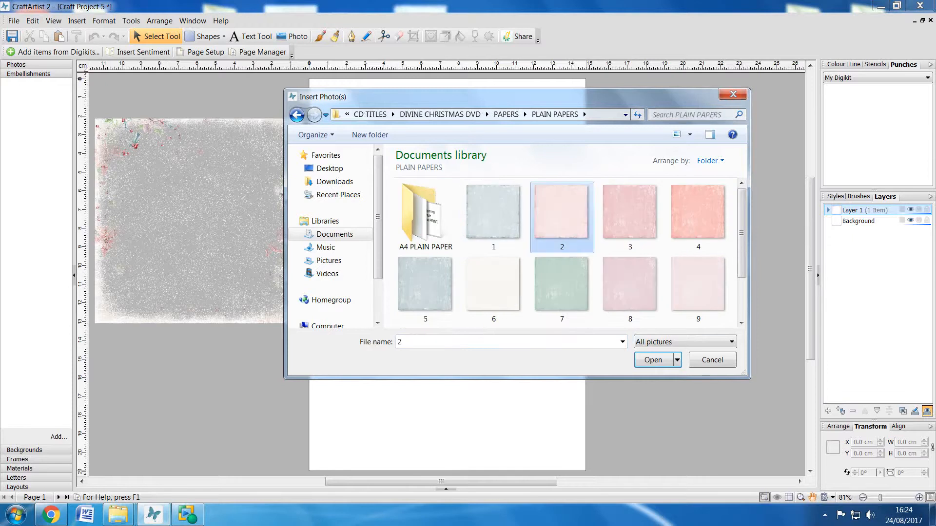
left_click(653, 360)
left_click(407, 151)
- Align the pink paper to the page's upper-left corner, enlarge it to about 21 cm square, and centre it horizontally over the page
left_click_drag(535, 243, 393, 164)
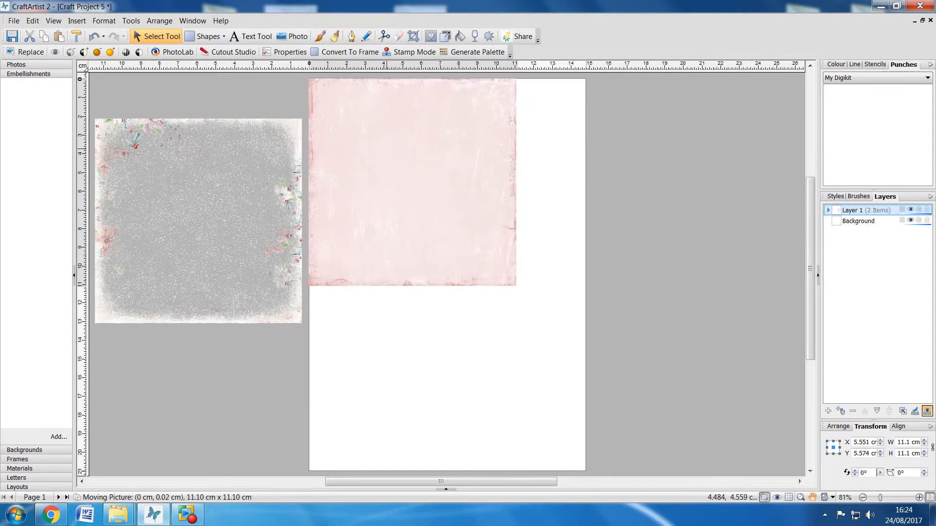
left_click_drag(516, 285, 722, 474)
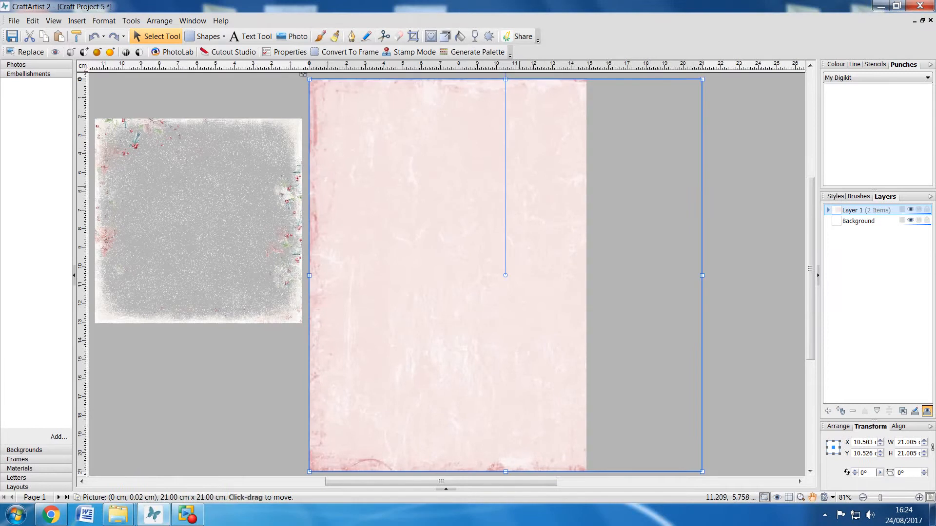
left_click_drag(519, 186, 462, 187)
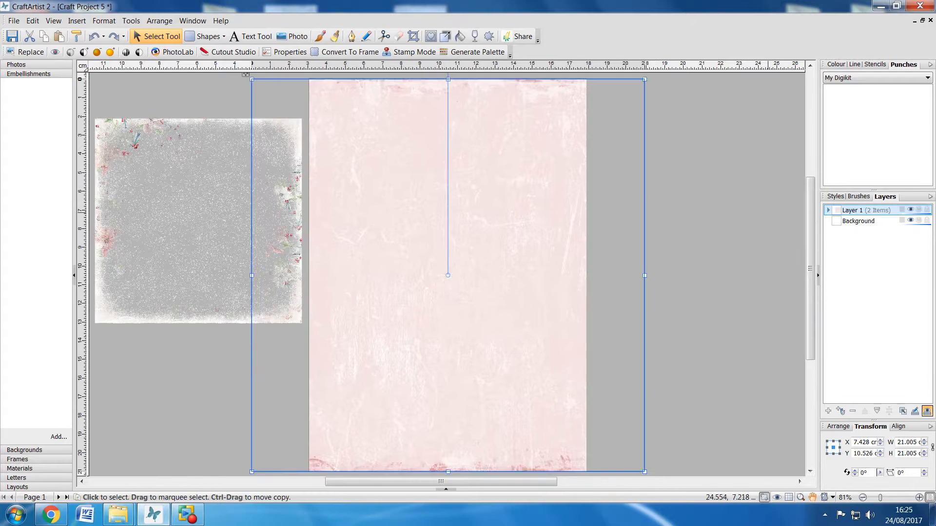
left_click(768, 214)
- Insert the lace band with a round frame from the LACE folder of DIVINE CHRISTMAS DVD onto the page
left_click(77, 20)
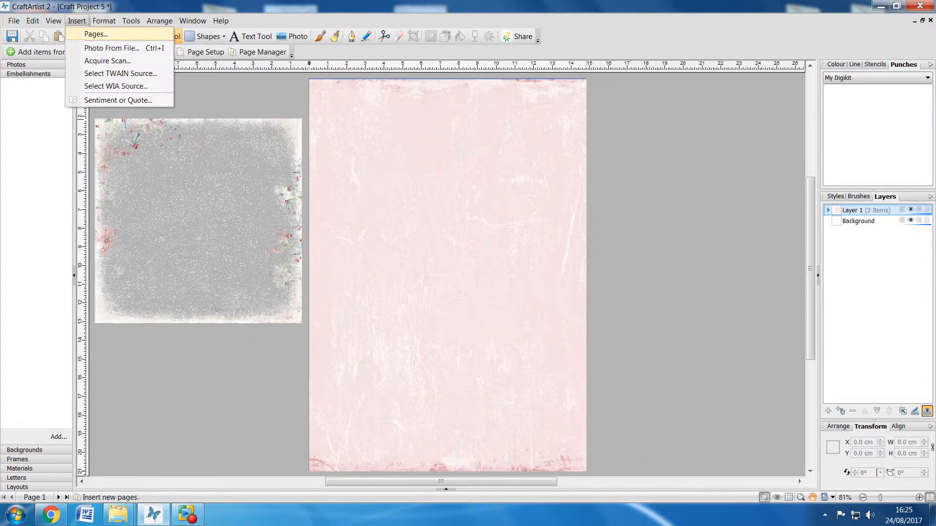
left_click(117, 48)
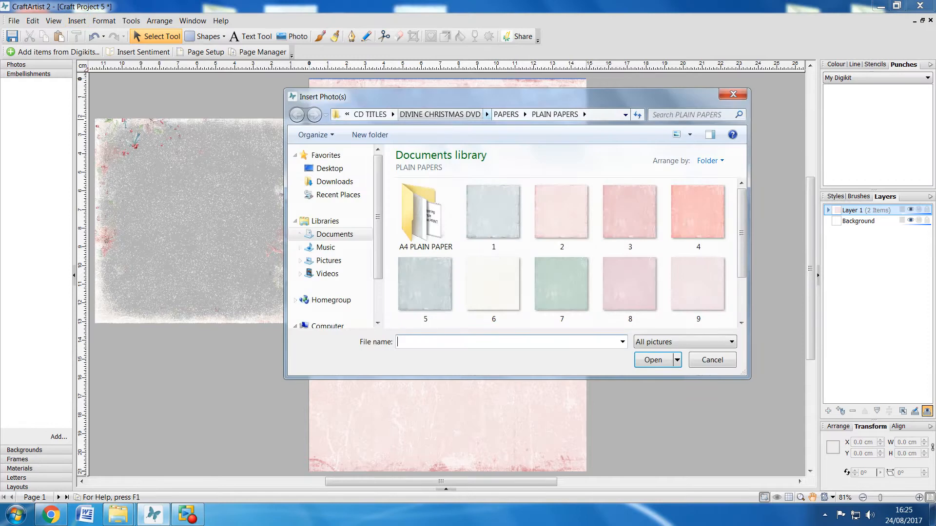
left_click(440, 114)
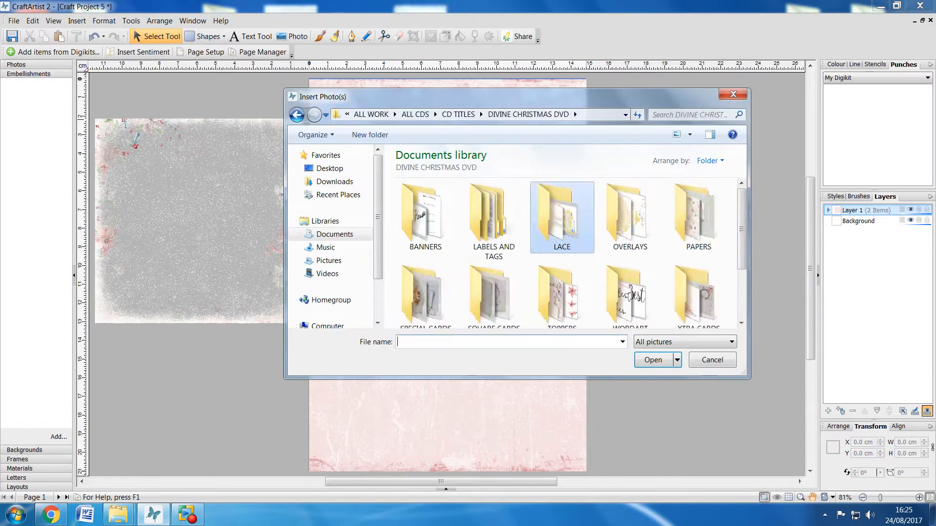
double_click(561, 217)
left_click(494, 224)
left_click(653, 359)
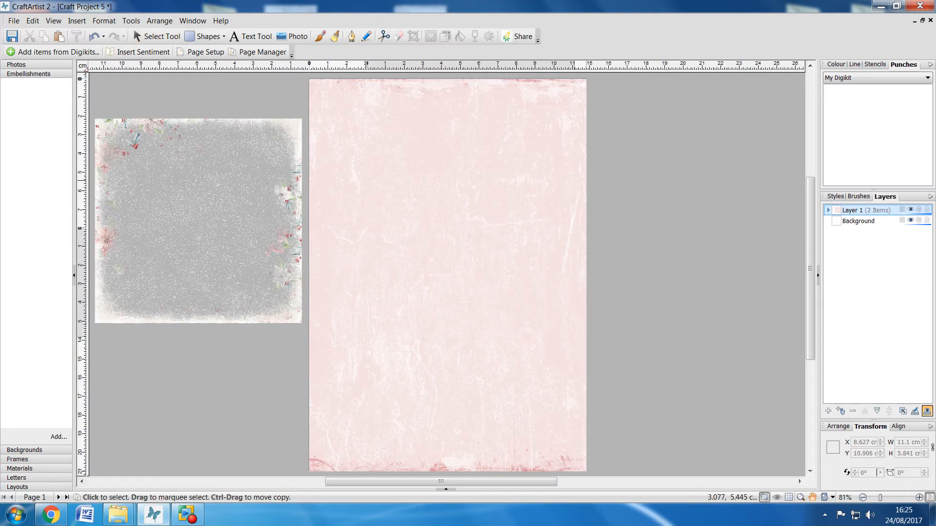
left_click(367, 181)
- Place the lace band across the page's upper half and enlarge it to the full page width, about 14.9 cm
left_click_drag(485, 284, 425, 257)
left_click_drag(516, 264, 586, 301)
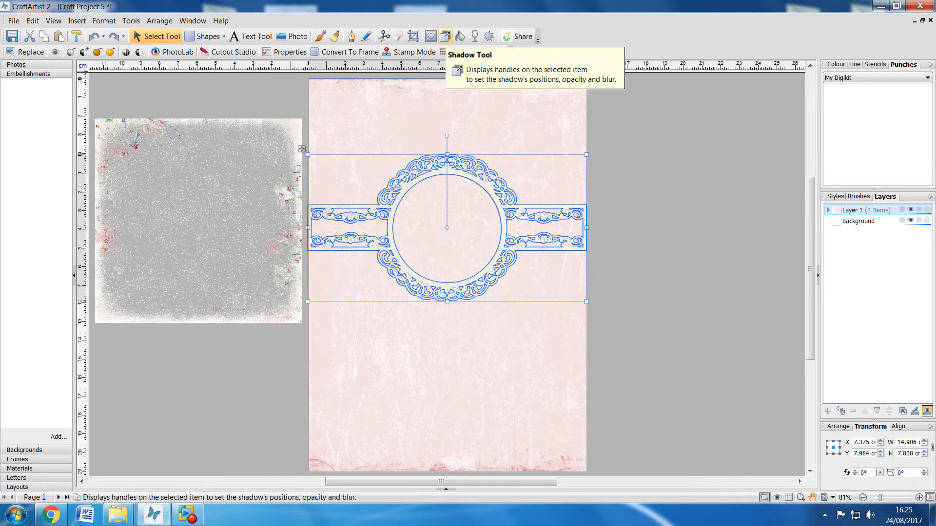
- Add a drop shadow to the lace band and change the shadow colour to tan brown in Filter Effects
left_click(445, 36)
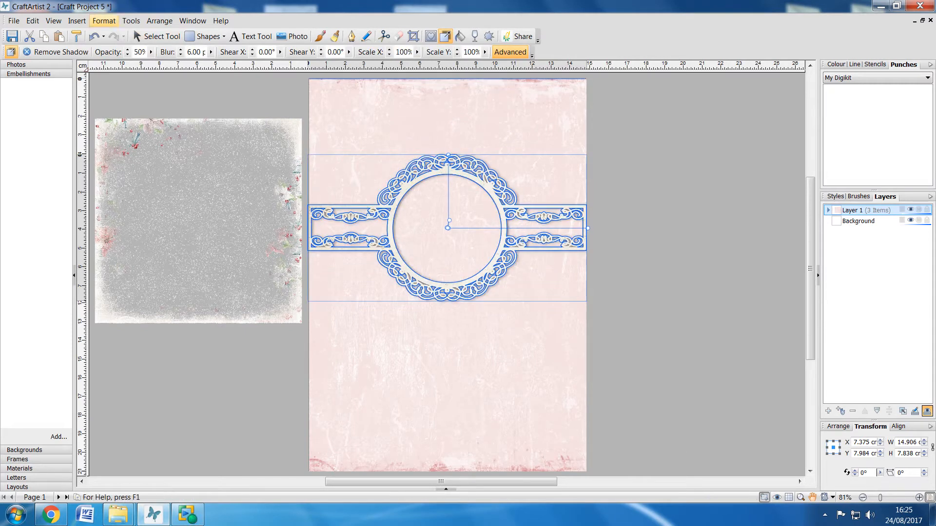
left_click(104, 20)
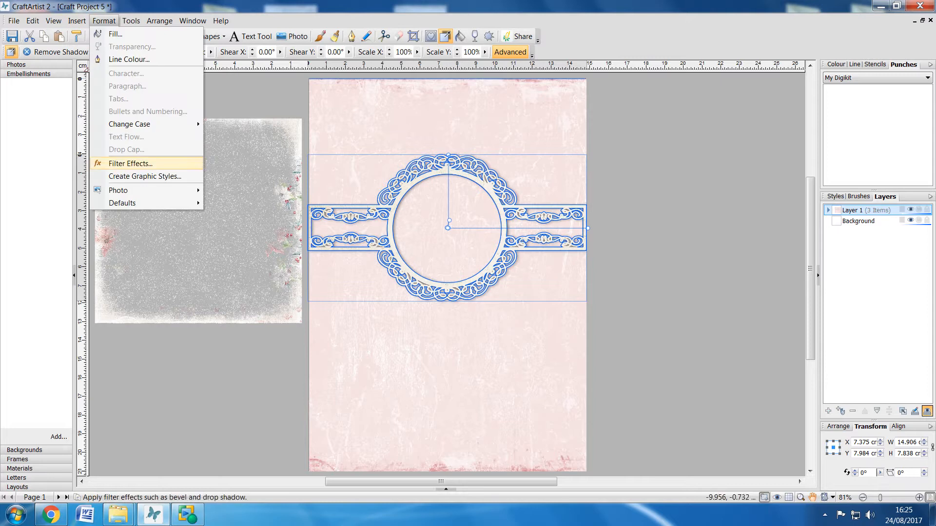
left_click(130, 163)
left_click(511, 195)
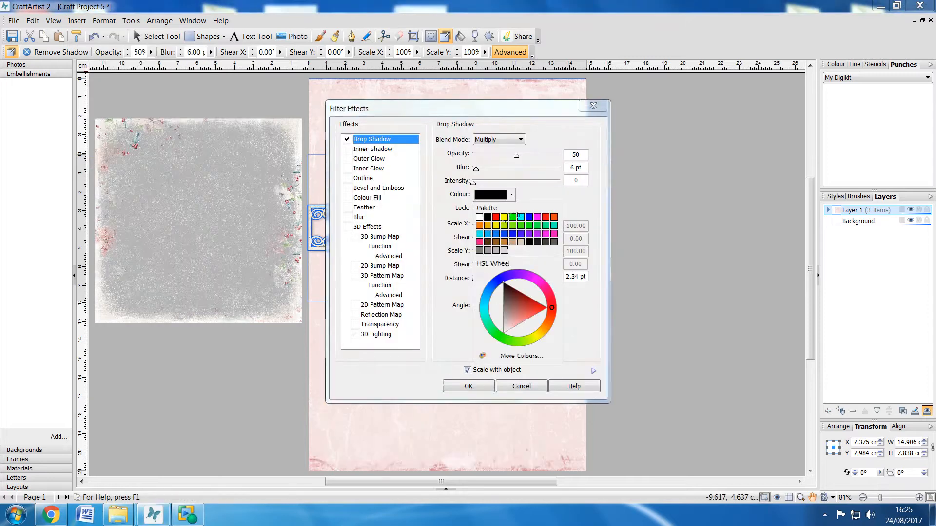
left_click(504, 242)
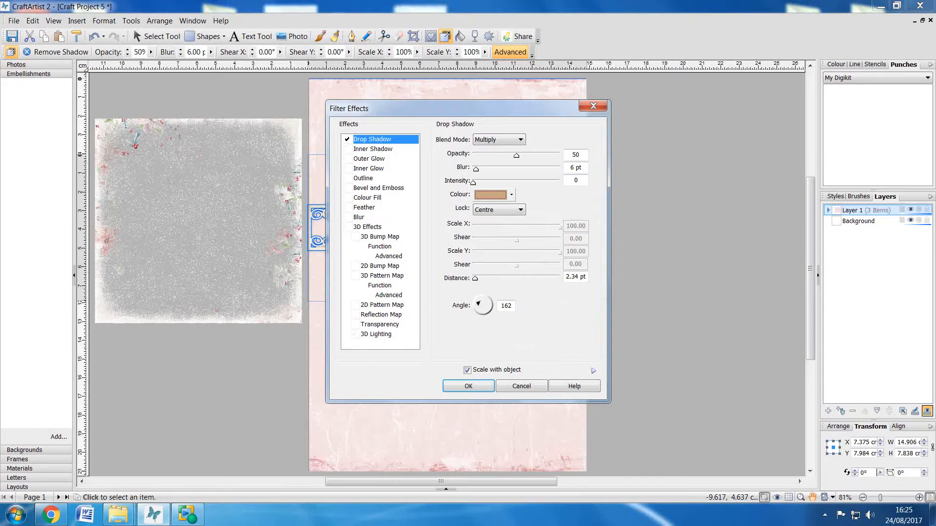
left_click(468, 386)
left_click(634, 355)
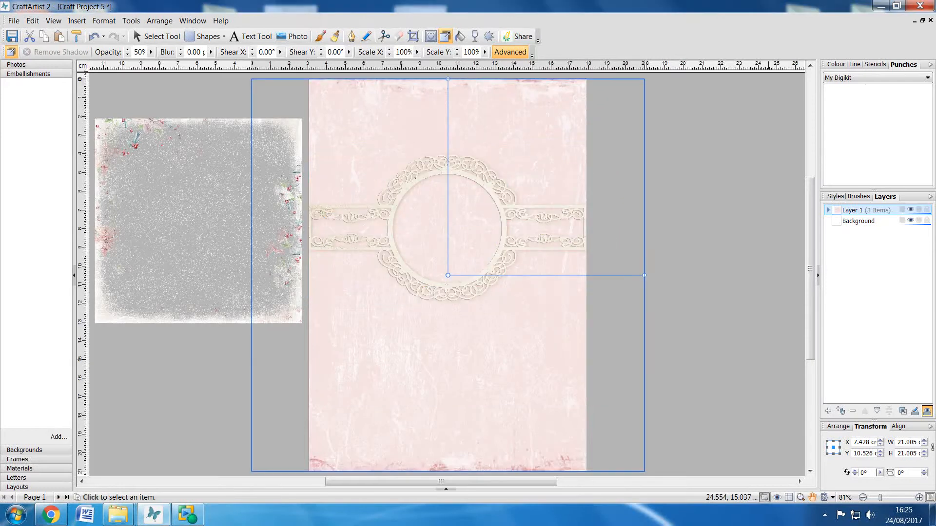
left_click(768, 360)
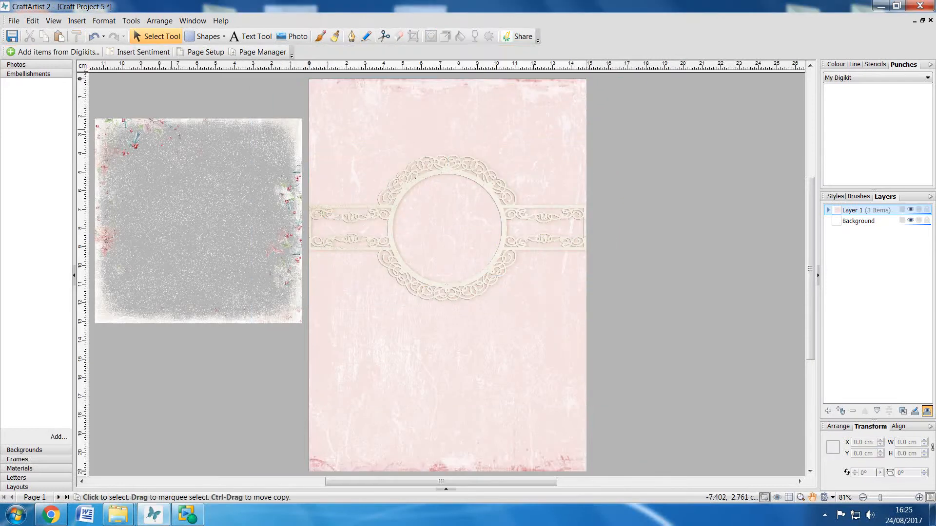
- Move the floral holly overlay to the page's upper-left corner, bring it to the front, and enlarge it to about 21.3 cm square
left_click(171, 131)
left_click_drag(106, 128, 319, 88)
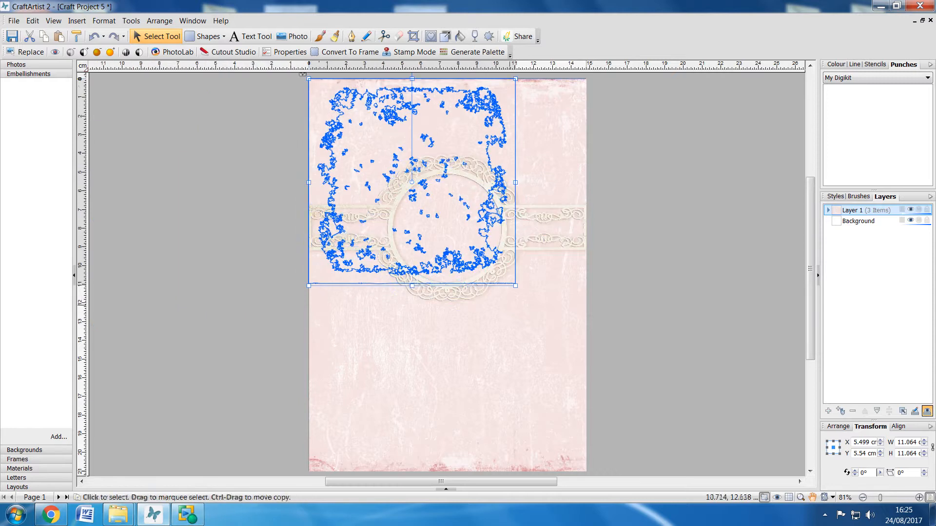
left_click_drag(515, 285, 515, 286)
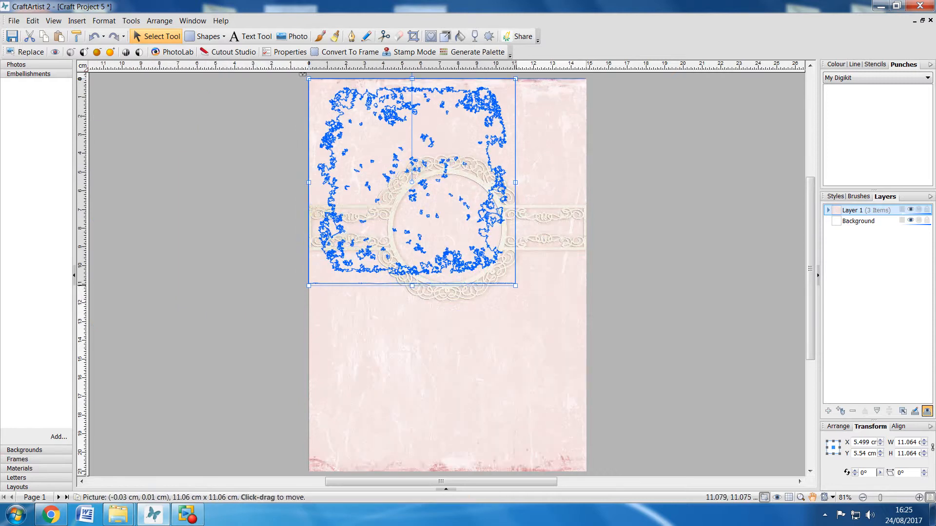
right_click(349, 101)
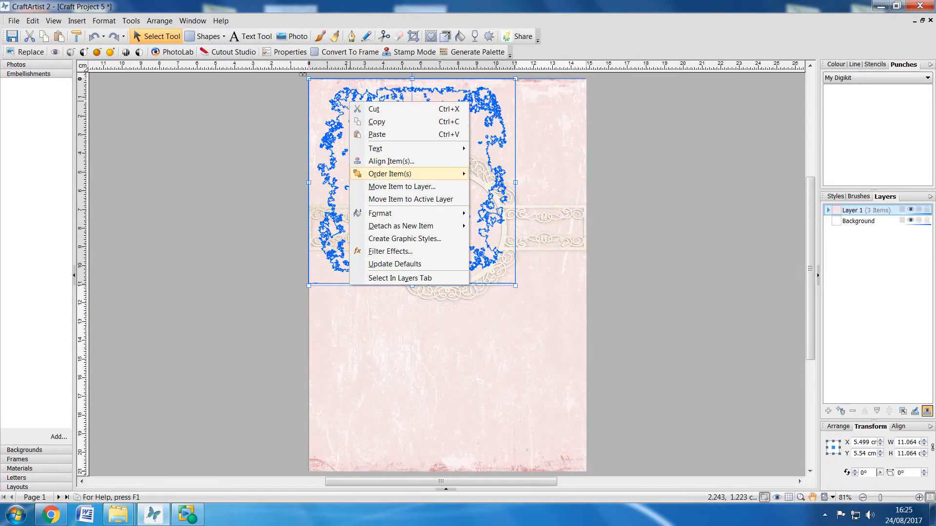
mouse_move(390, 174)
left_click(507, 174)
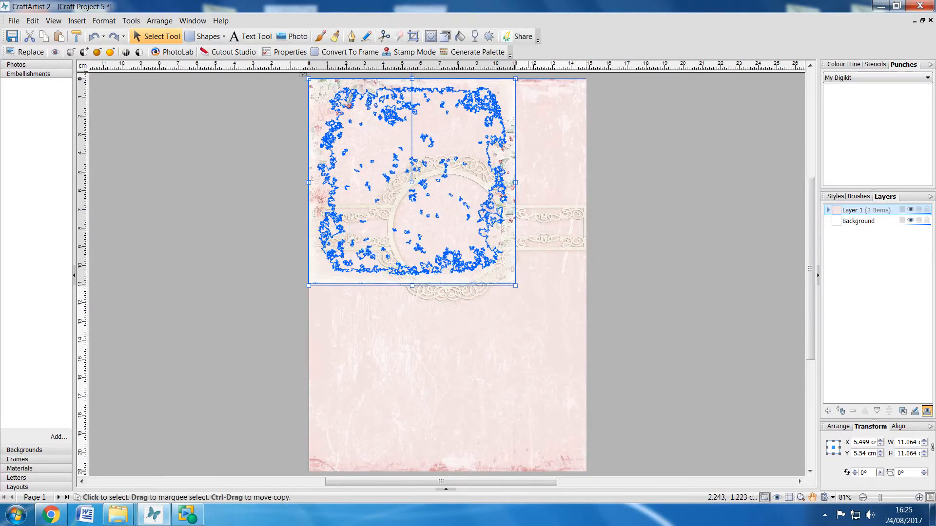
left_click_drag(515, 285, 708, 474)
left_click(224, 228)
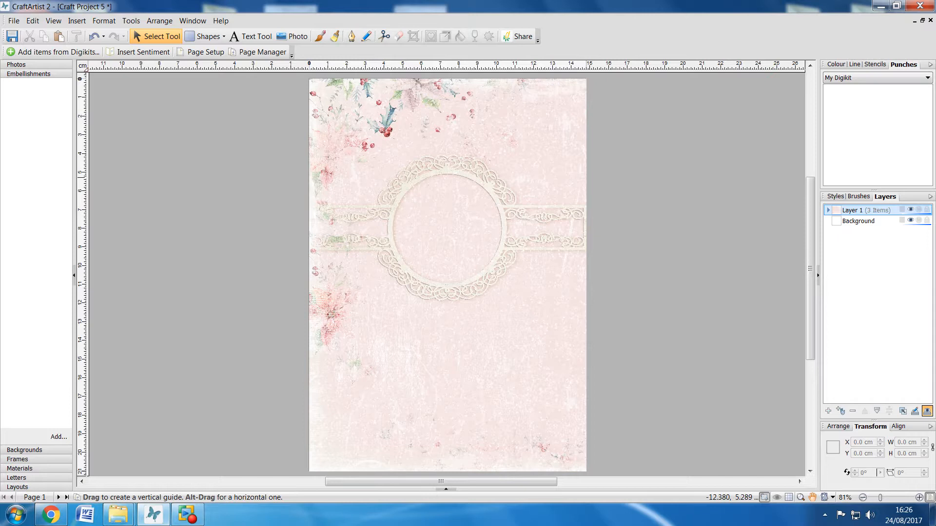
- Copy the enlarged floral overlay and paste a duplicate into the project
right_click(333, 104)
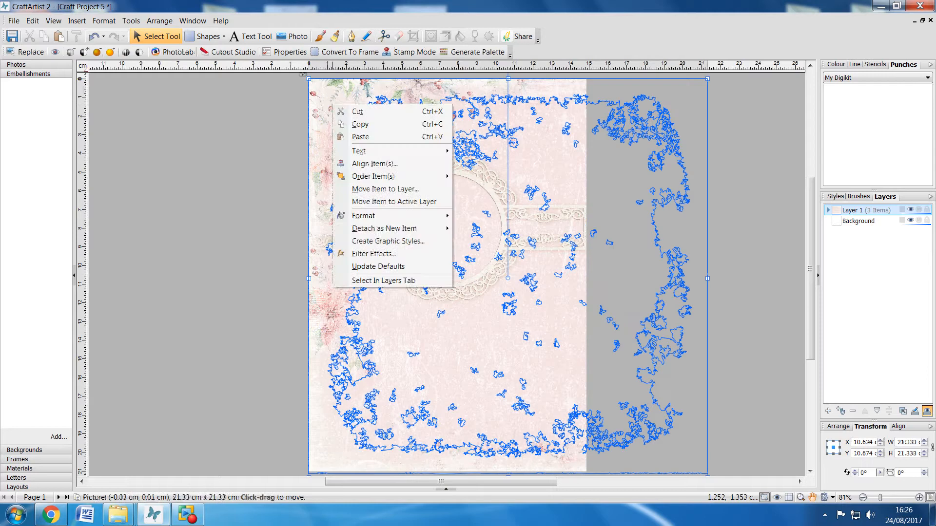
left_click(360, 124)
right_click(185, 116)
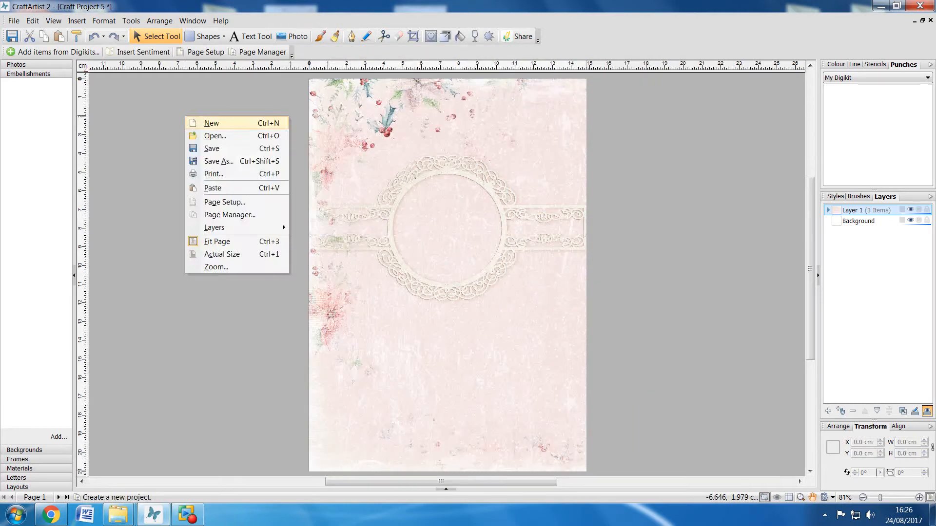
left_click(213, 189)
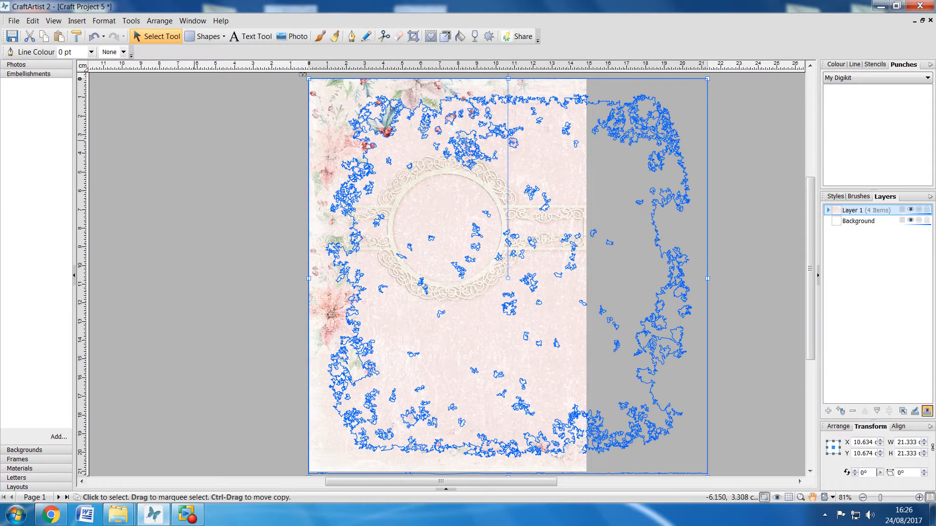
- Shift the duplicate overlay horizontally until its flowered right edge meets the page's right edge, and nudge it slightly down
left_click_drag(643, 105, 522, 104)
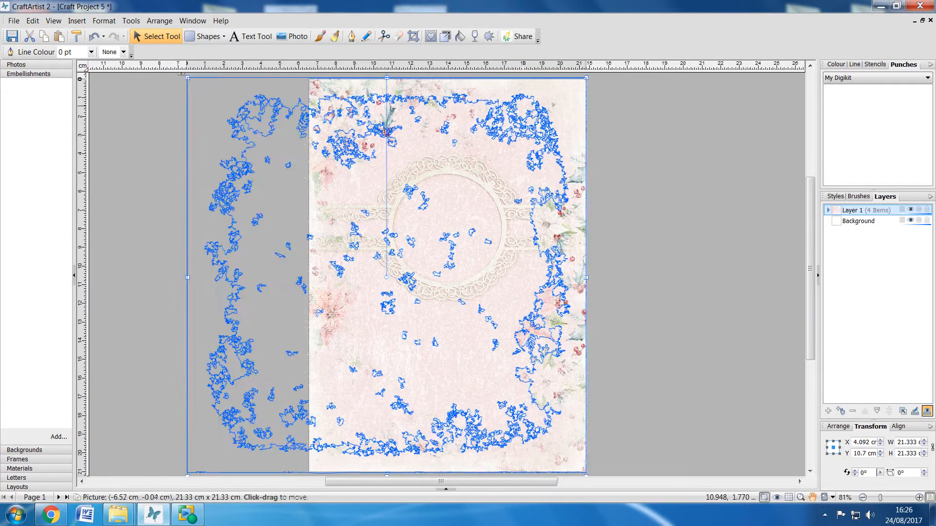
key("ctrl+z")
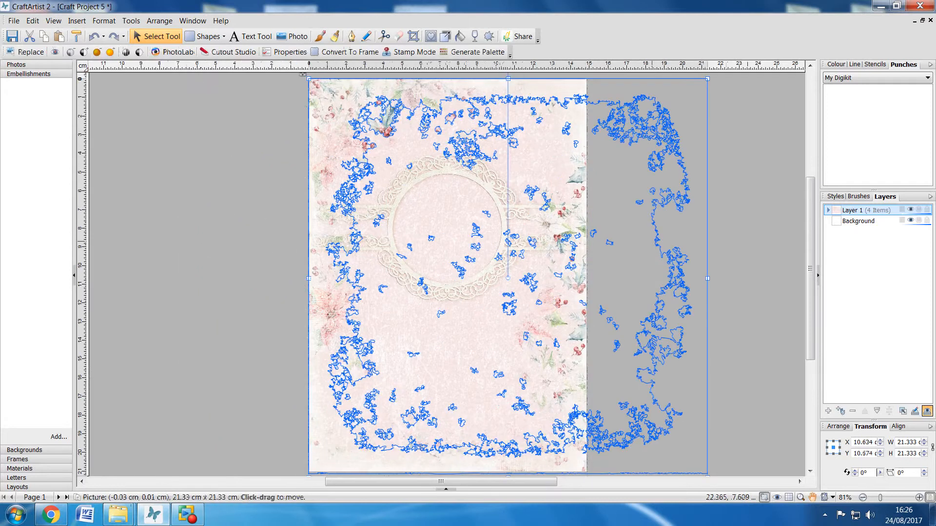
left_click(220, 222)
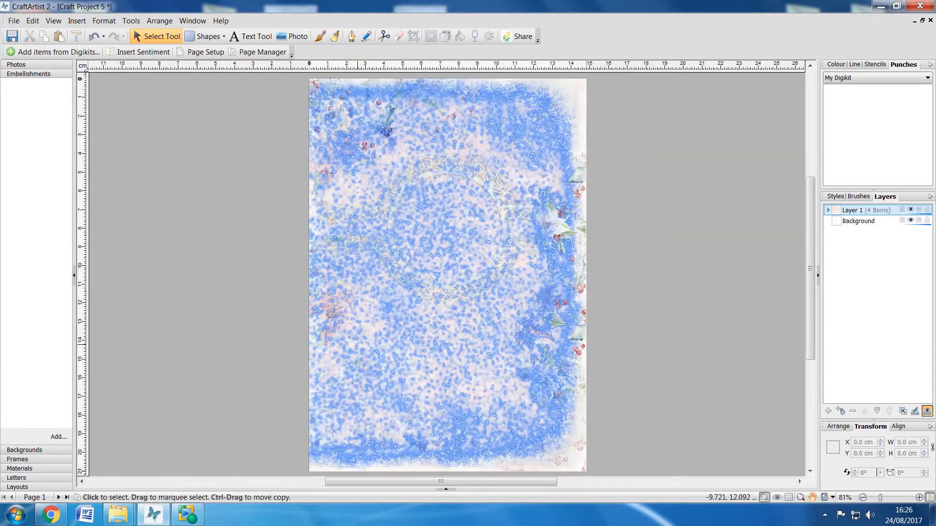
left_click(357, 344)
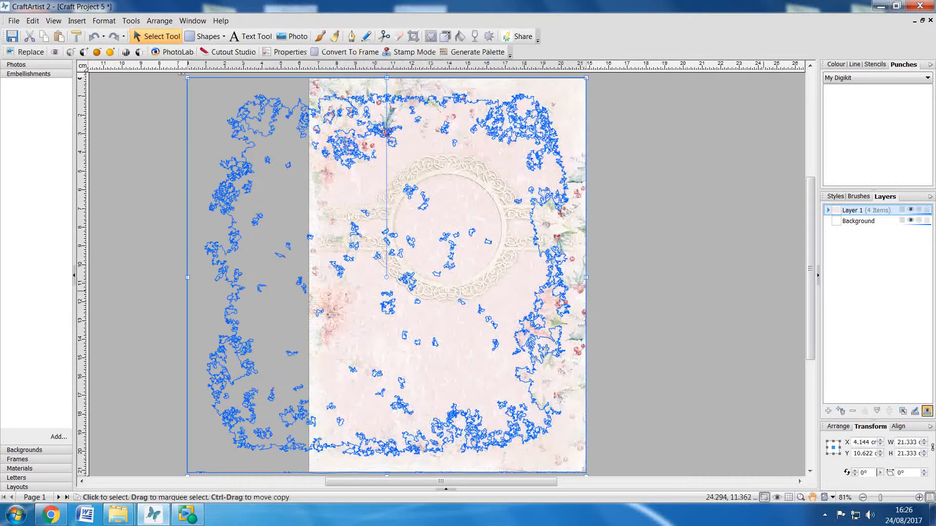
key("Down")
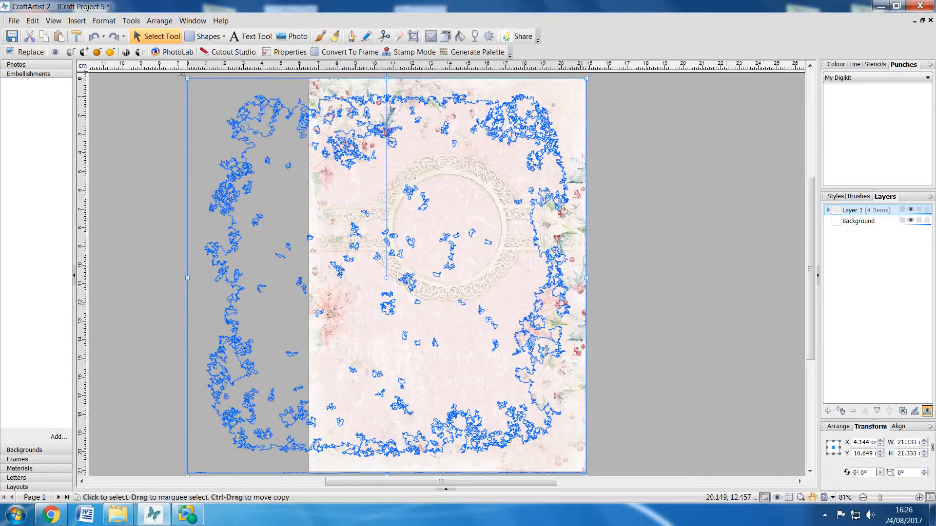
left_click(106, 206)
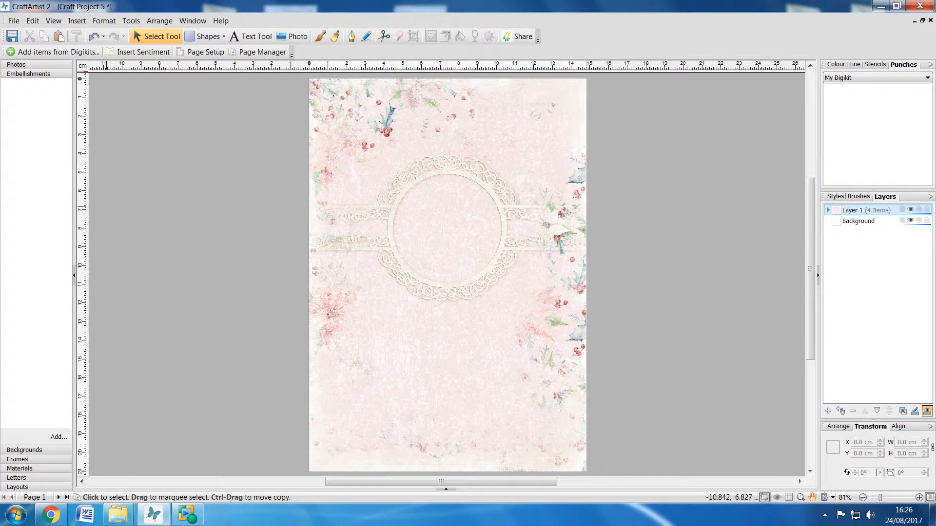
scroll(106, 206, "down", 1)
scroll(106, 206, "down", 1)
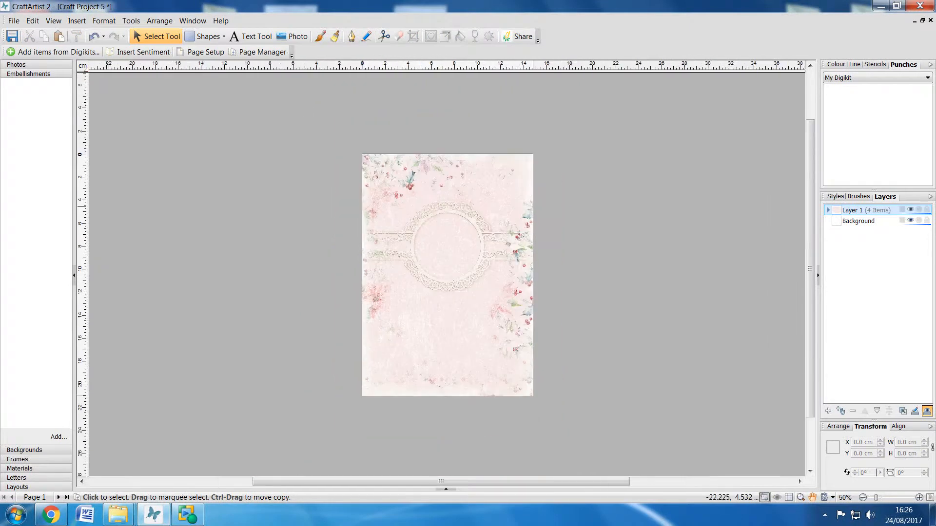
- Group the paper, lace band and both floral overlays into one object
left_click_drag(260, 84, 653, 475)
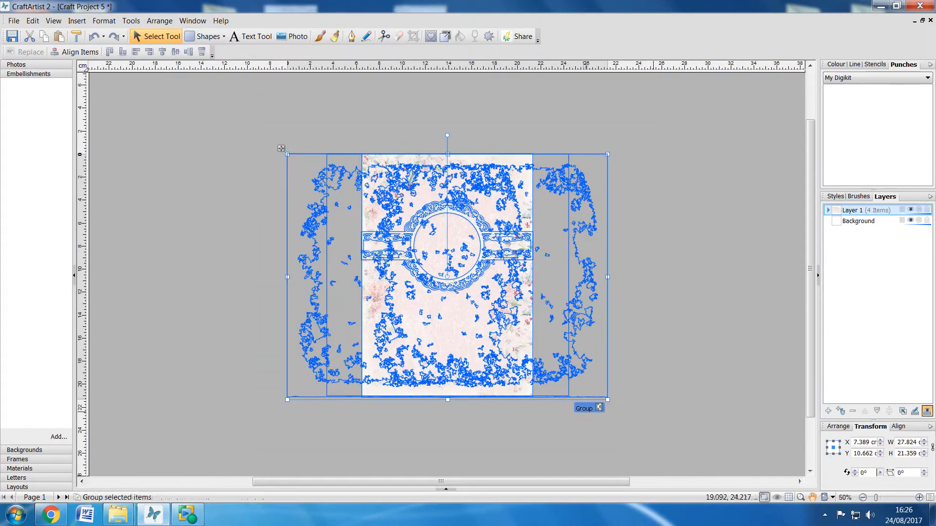
left_click(587, 408)
left_click(689, 383)
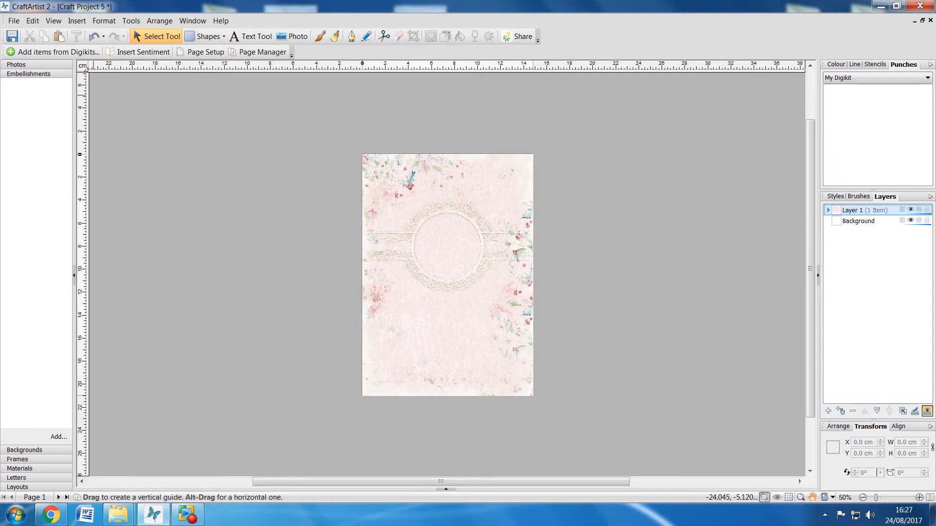
- Insert picture 13, the Merry Christmas and a Happy New Year wordart, from the DIVINE CHRISTMAS DVD's WORDART folder onto the page
left_click(77, 20)
left_click(111, 48)
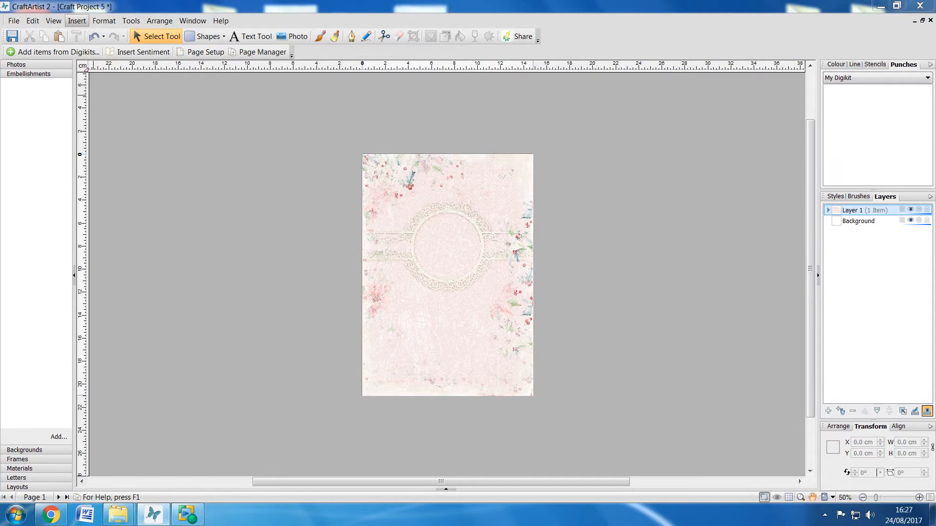
left_click(487, 114)
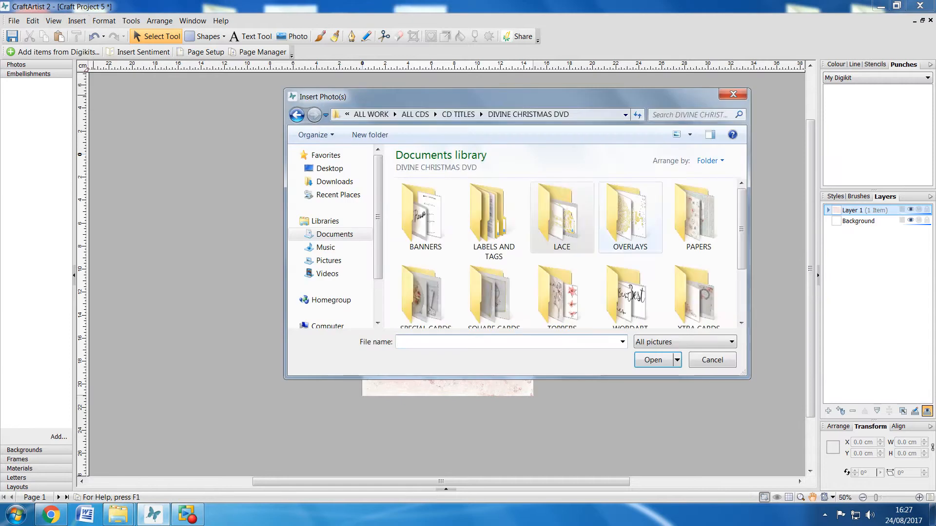
double_click(630, 289)
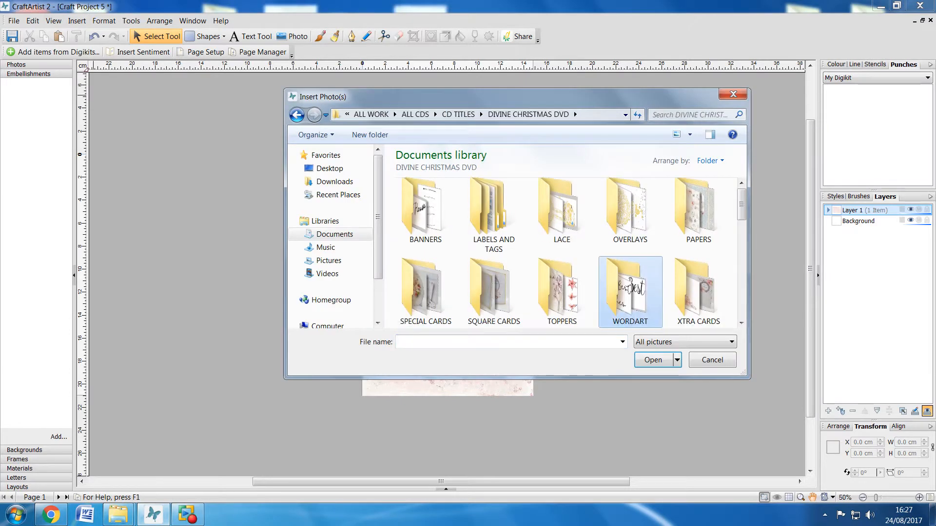
scroll(630, 293, "down", 3)
scroll(631, 253, "up", 1)
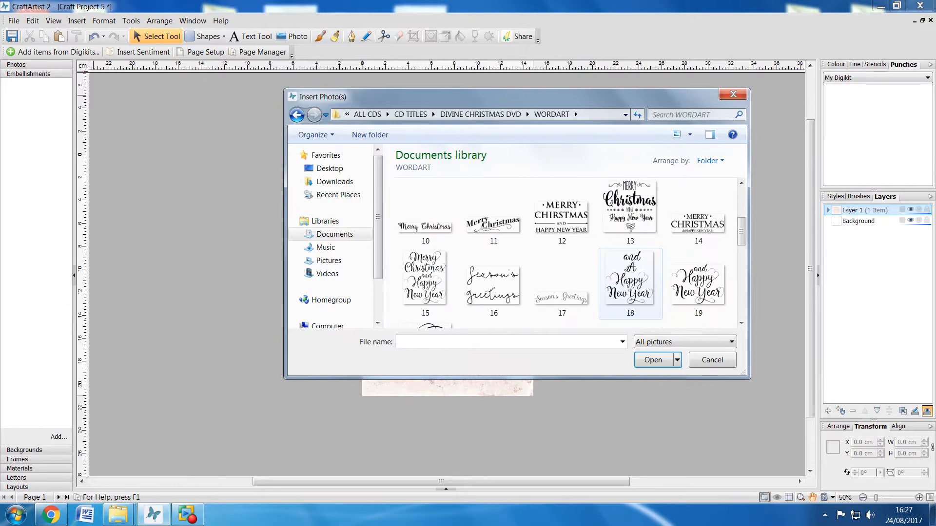
left_click(630, 212)
left_click(653, 360)
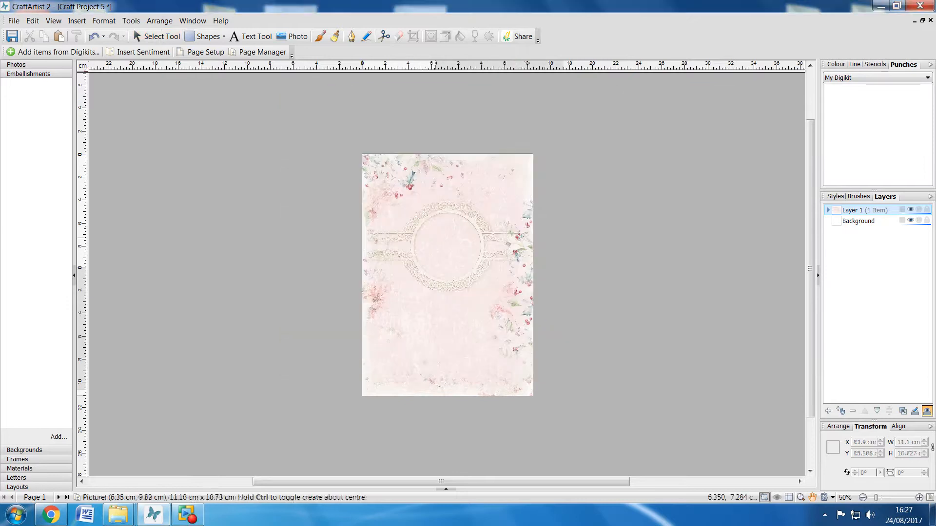
left_click(434, 238)
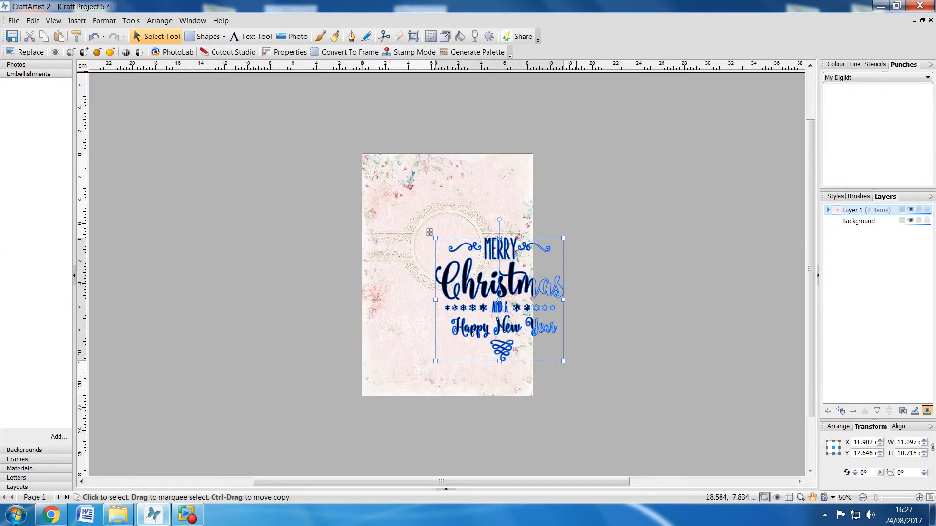
- Shrink the wordart to about 4.7 × 4.5 cm and centre it inside the lace circle
left_click_drag(563, 238, 489, 308)
left_click_drag(429, 303, 414, 218)
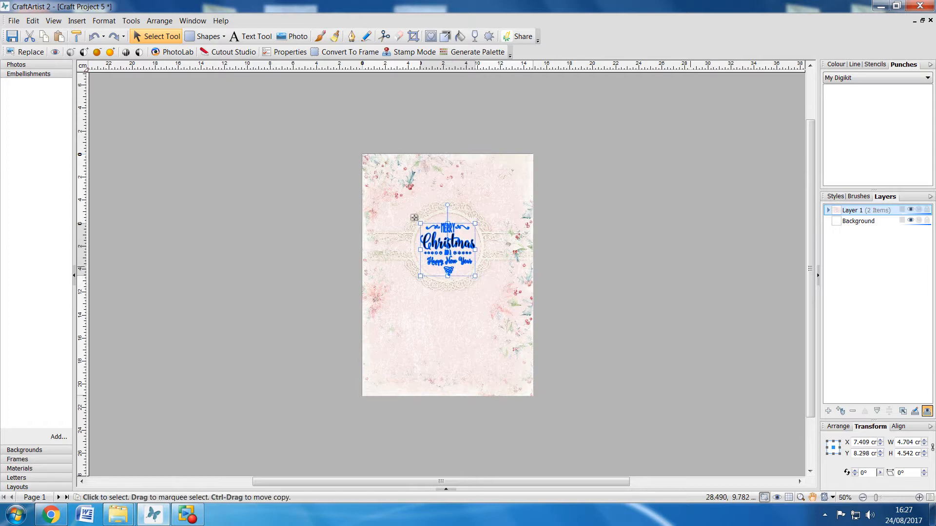
left_click(721, 266)
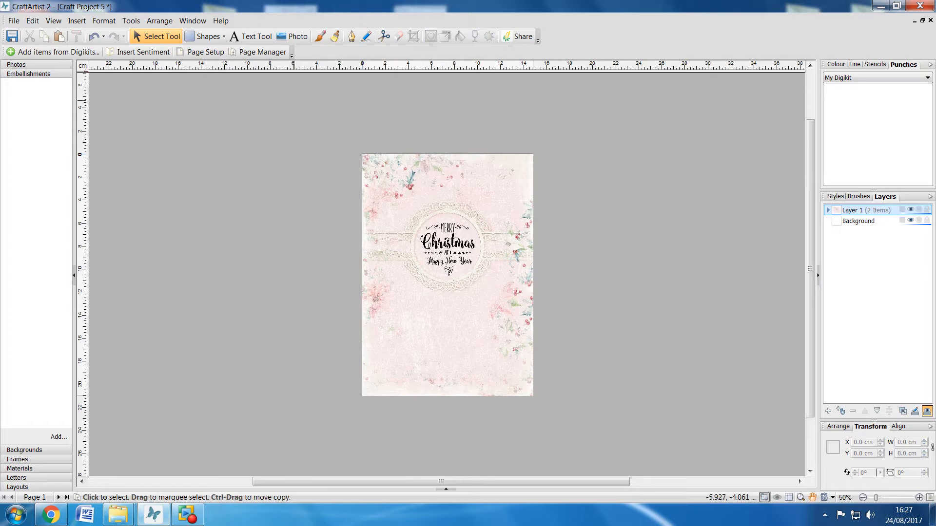
- Group the wordart with the already grouped card artwork
left_click_drag(250, 94, 646, 448)
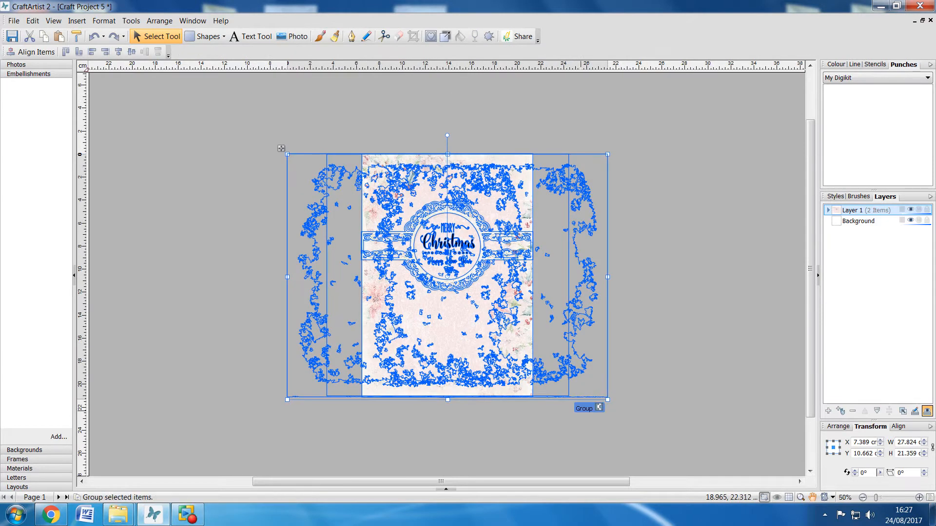
left_click(581, 410)
left_click(626, 375)
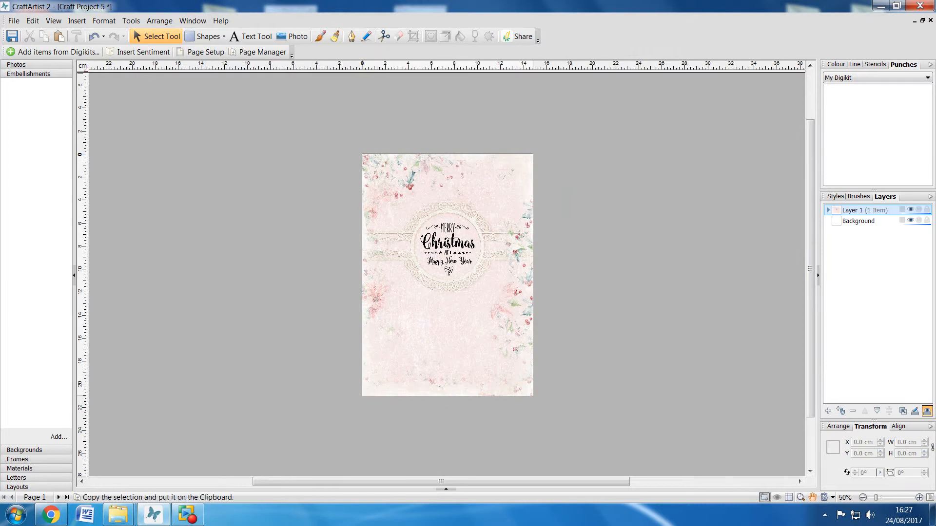
- Export the page as a 300 dpi JPEG picture named Craft Project 5 to the Desktop
left_click(14, 20)
mouse_move(35, 206)
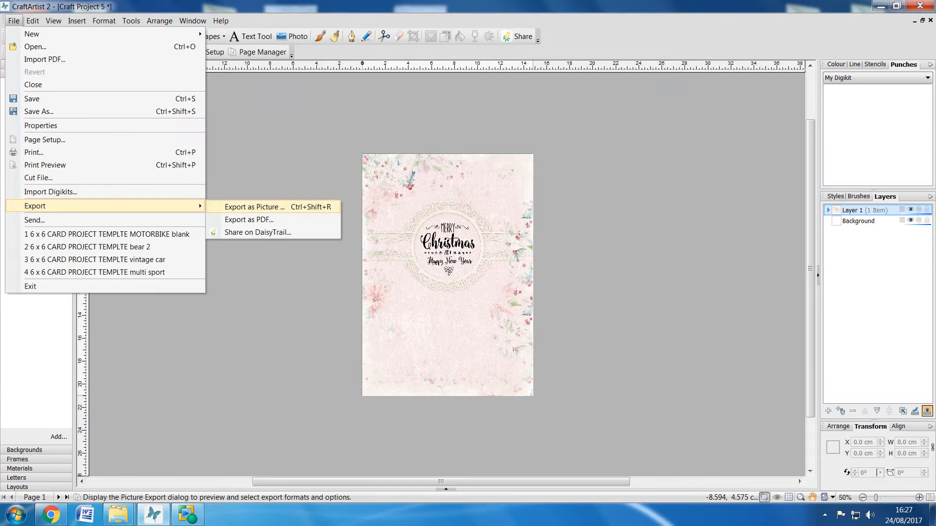
left_click(254, 207)
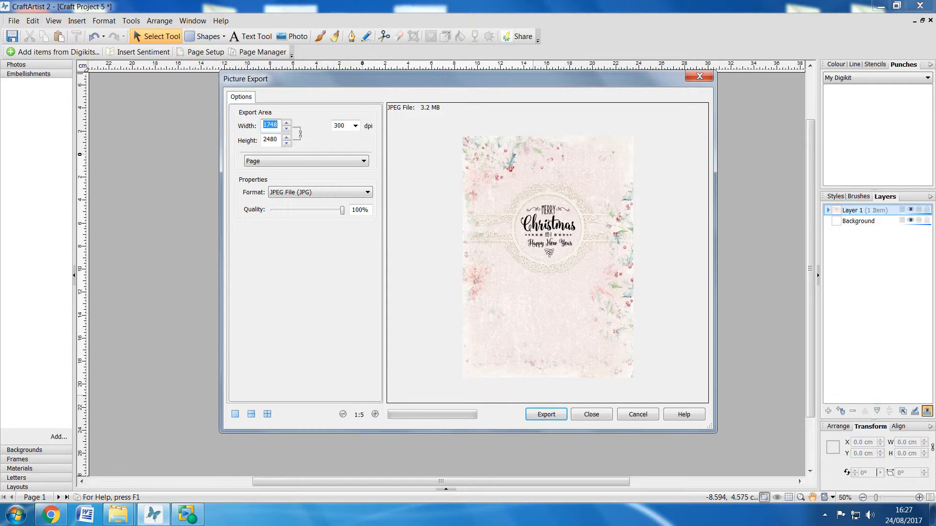
left_click(546, 414)
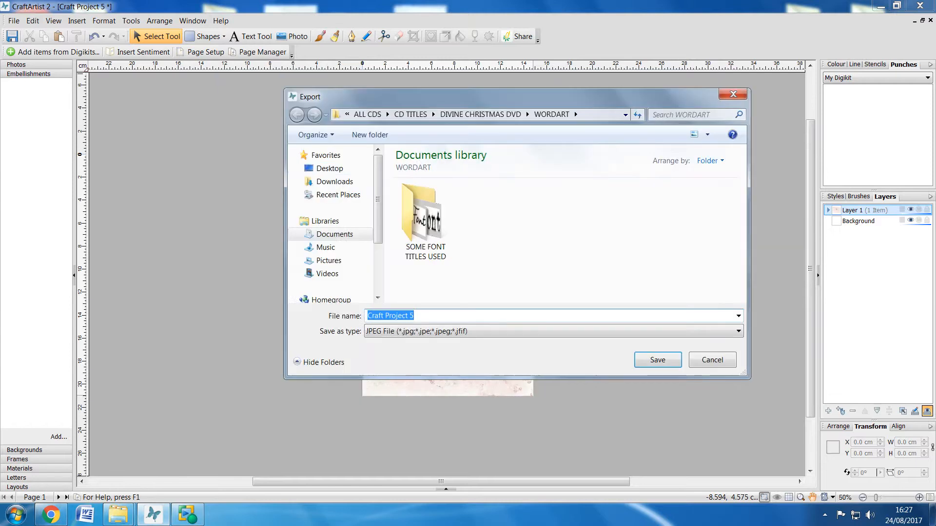
left_click(329, 168)
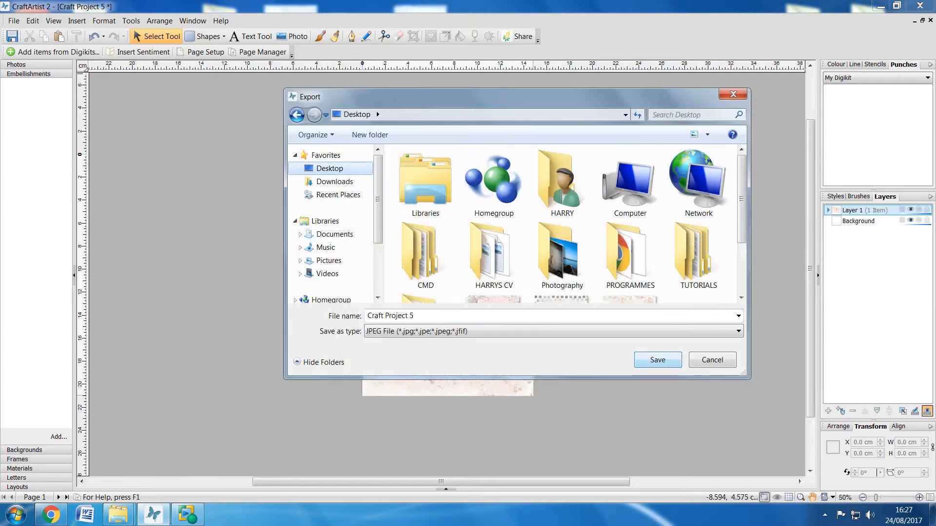
left_click(657, 360)
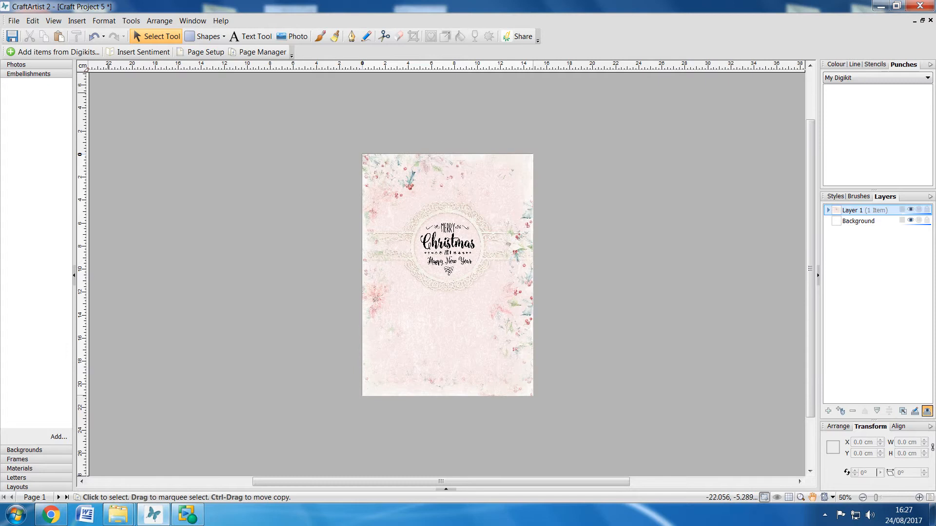
- Close the card project without saving its changes
left_click(13, 21)
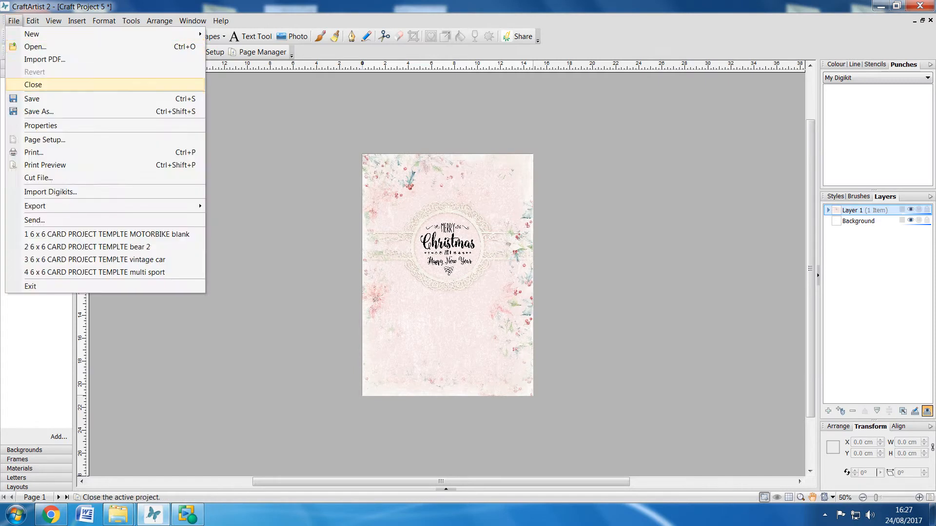
left_click(29, 84)
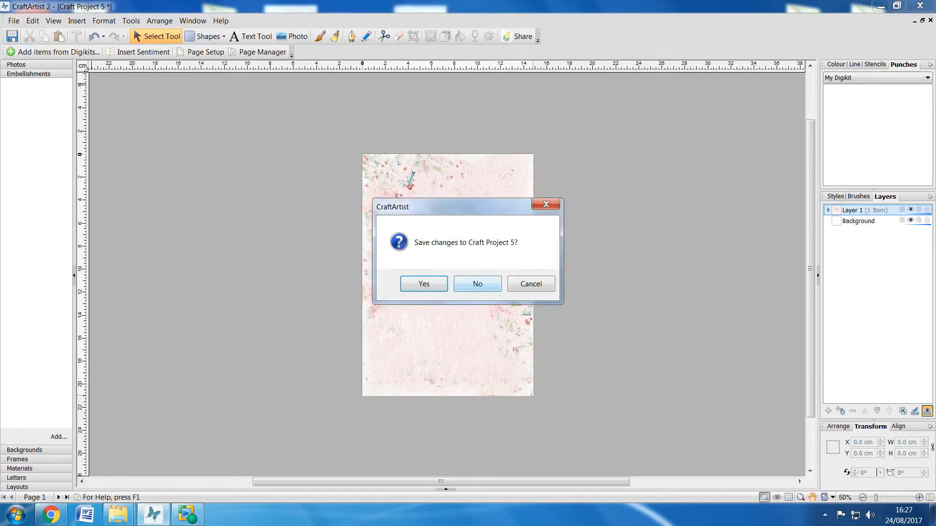
left_click(477, 283)
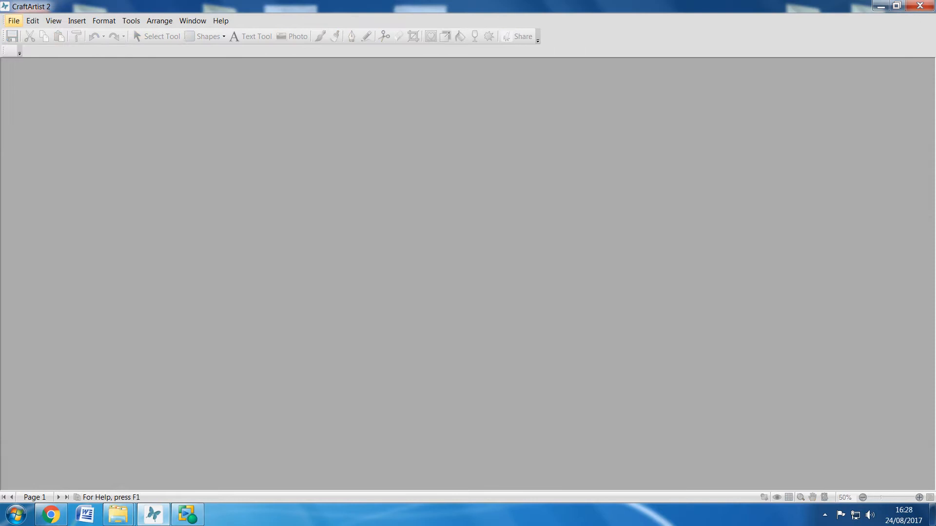
- Create a new craft project and set its page size to A4 - Landscape
left_click(14, 21)
mouse_move(35, 34)
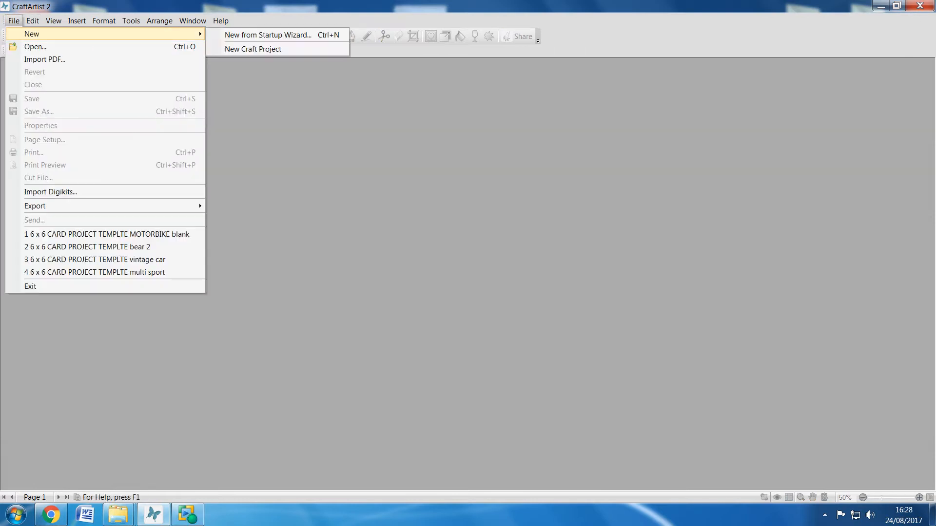
left_click(253, 49)
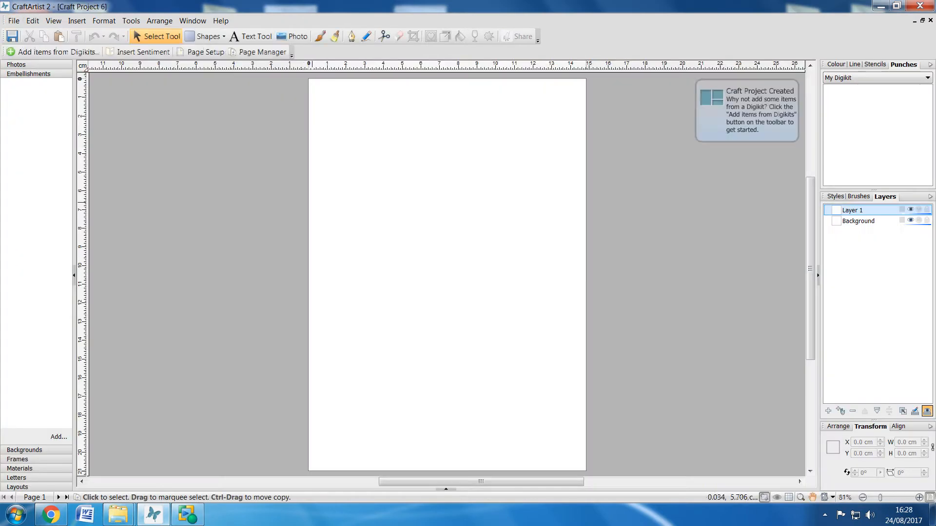
left_click(200, 51)
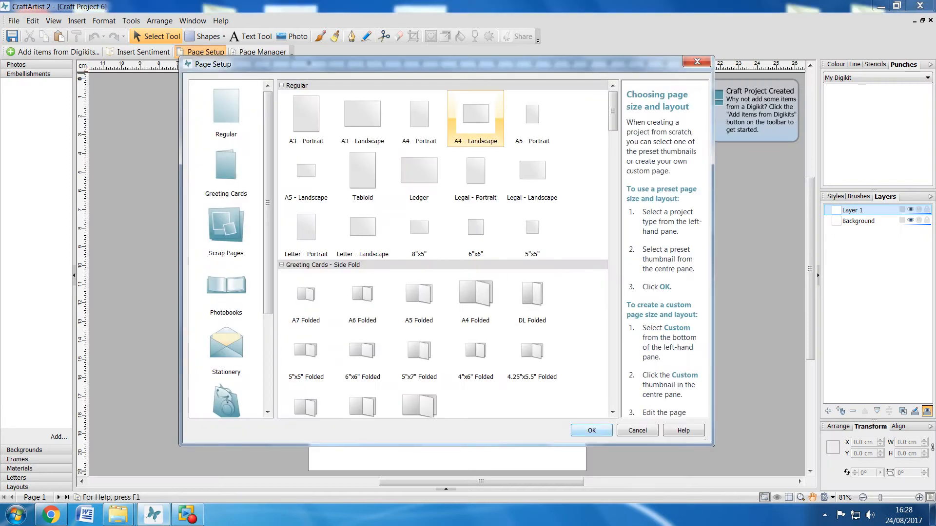
left_click(591, 430)
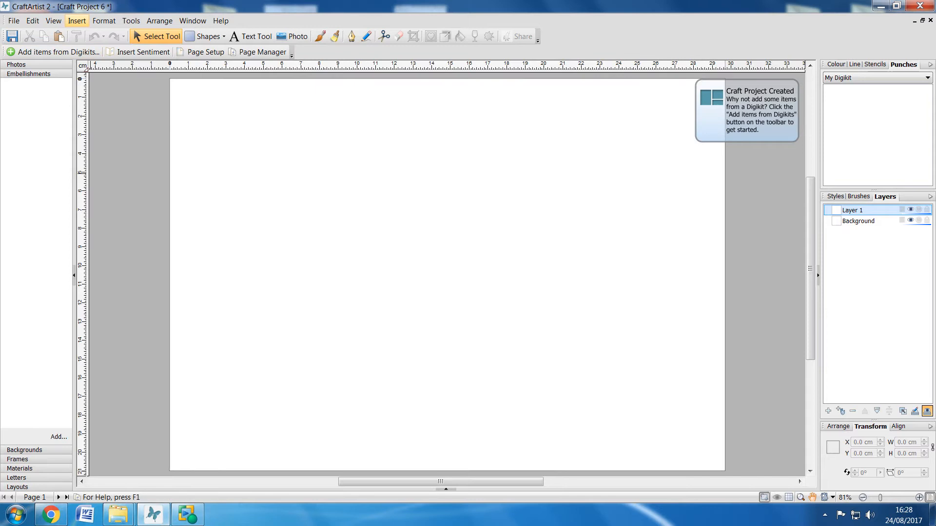
- Insert the exported Craft Project 5 picture from the Desktop onto the A4 page
left_click(76, 21)
left_click(99, 46)
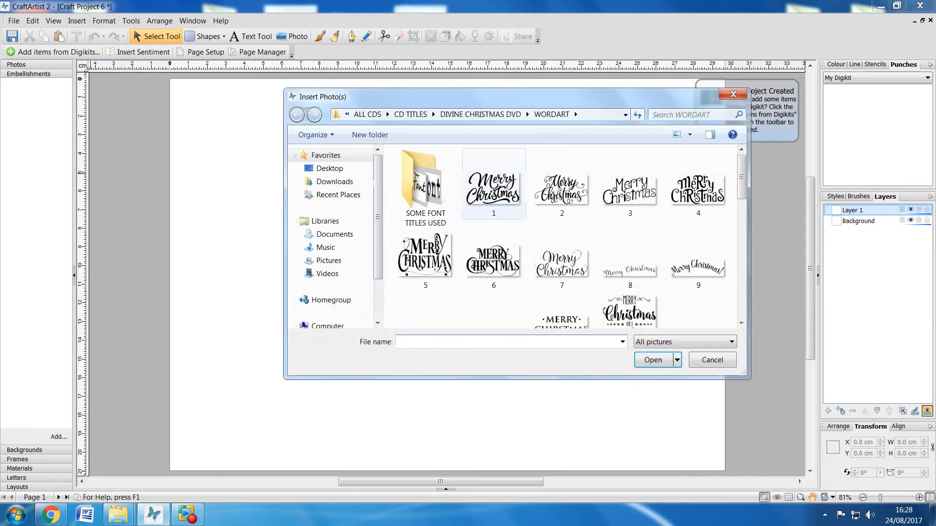
left_click(329, 168)
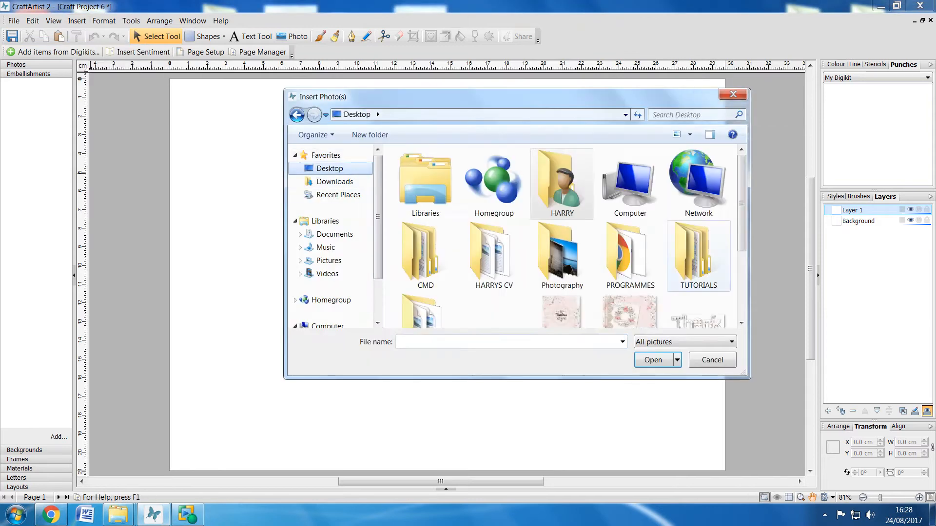
scroll(561, 156, "down", 1)
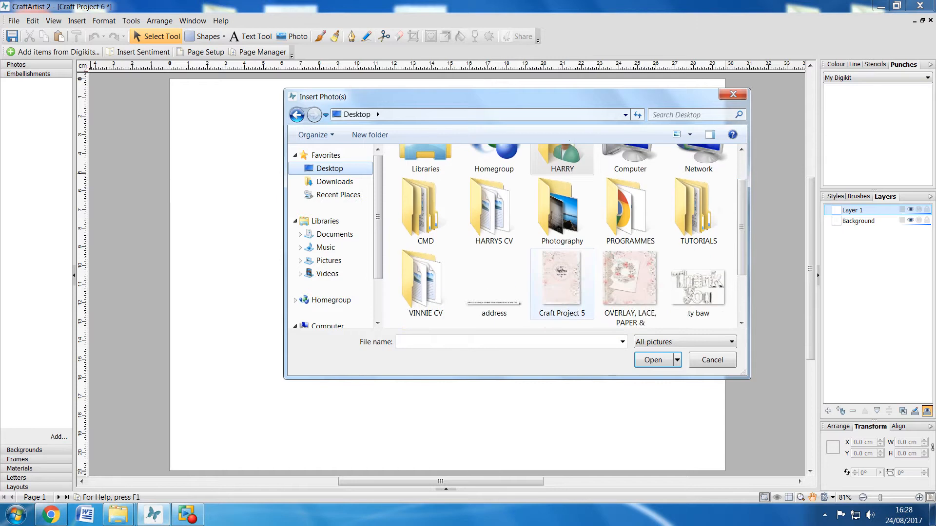
left_click(561, 278)
left_click(652, 360)
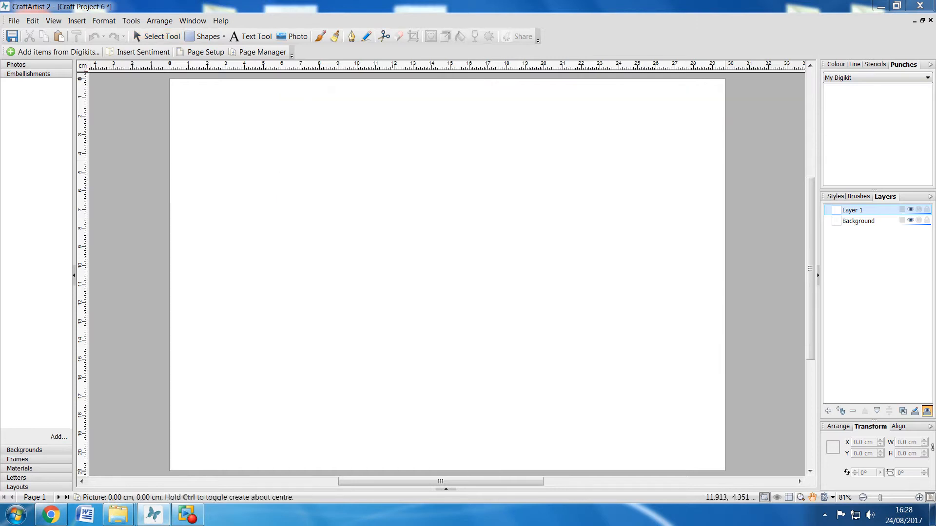
left_click(392, 158)
- Move the card picture to the page's right half, enlarge it to about 14.4 × 20.4 cm, and nudge it slightly right
left_click_drag(459, 316, 578, 242)
left_click_drag(511, 379, 450, 466)
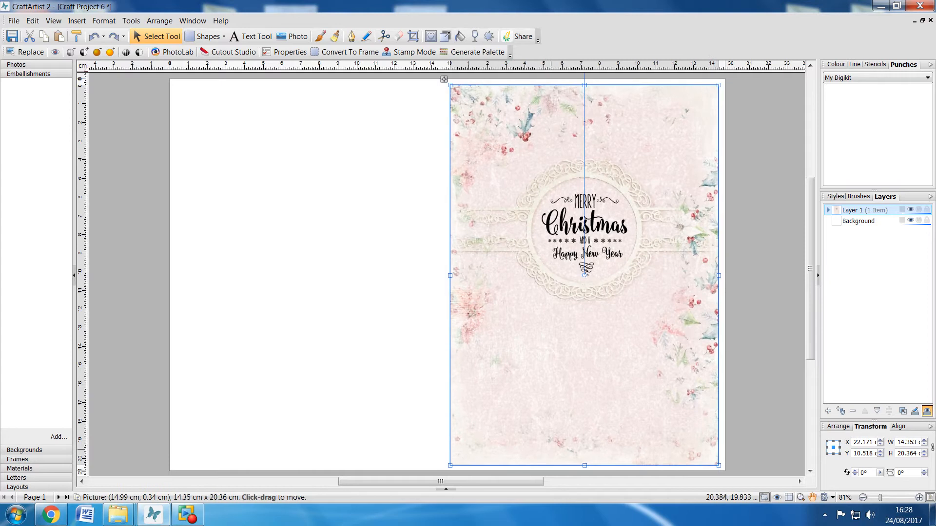
key("Right")
key("Right")
key("Right")
key("Right")
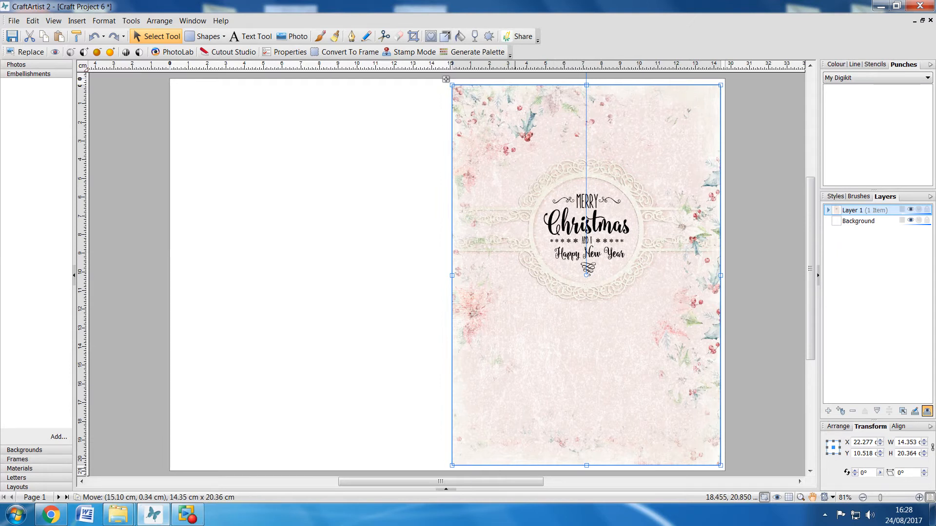
- Reduce the card picture to about 14.2 × 20.2 cm and nudge it slightly down to even the white border
left_click_drag(451, 465, 454, 462)
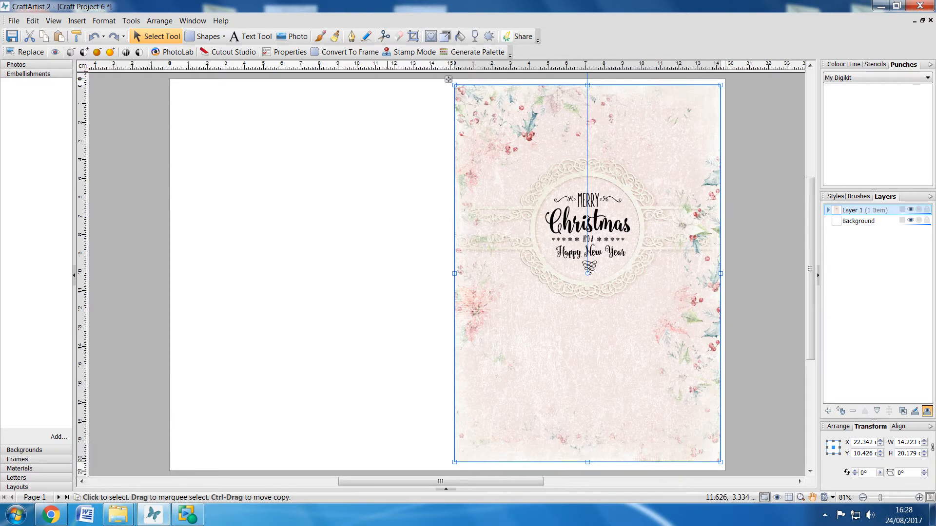
key("Down")
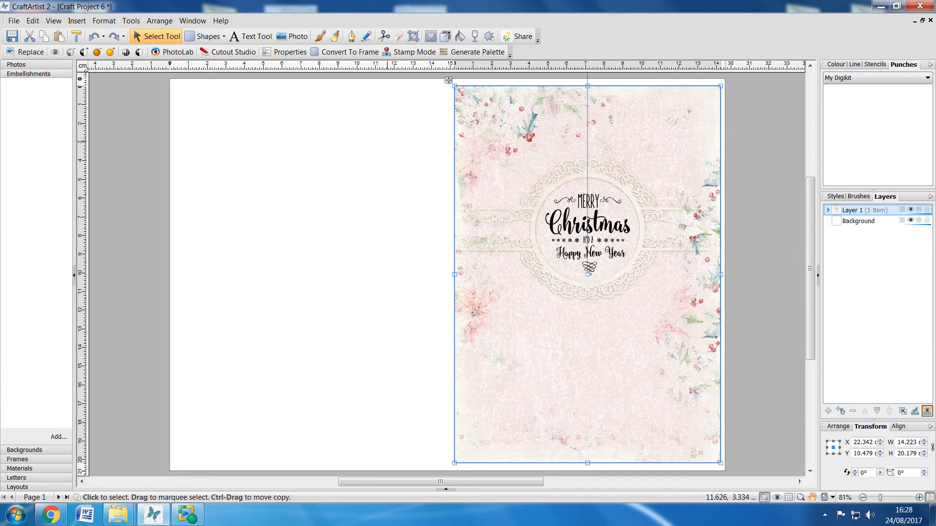
left_click(169, 158)
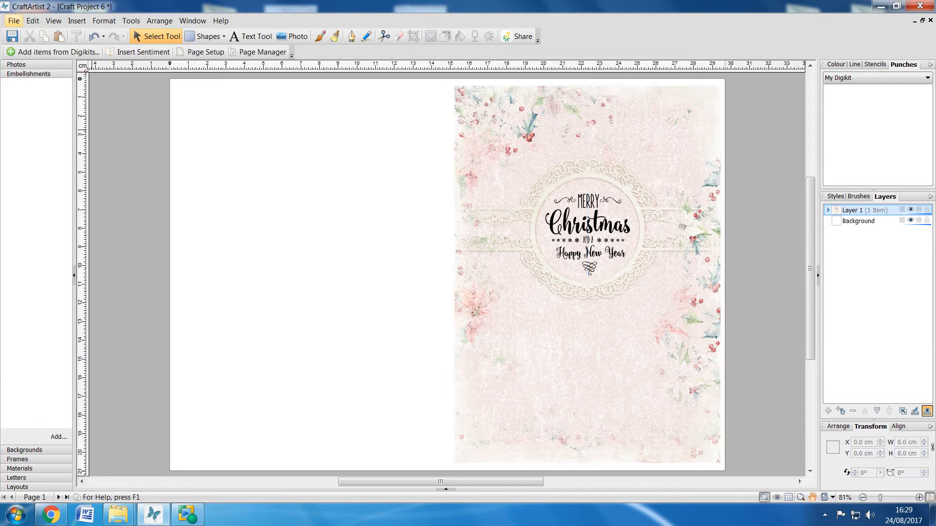
- Export the whole publication as the PDF file Craft Project 6 on the Desktop, checking the image compression settings before publishing
left_click(14, 21)
mouse_move(48, 205)
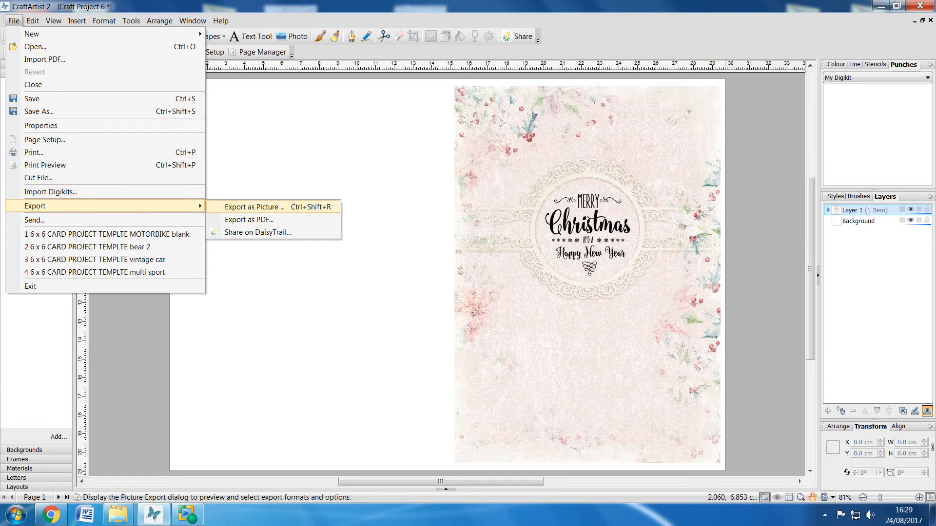
left_click(249, 220)
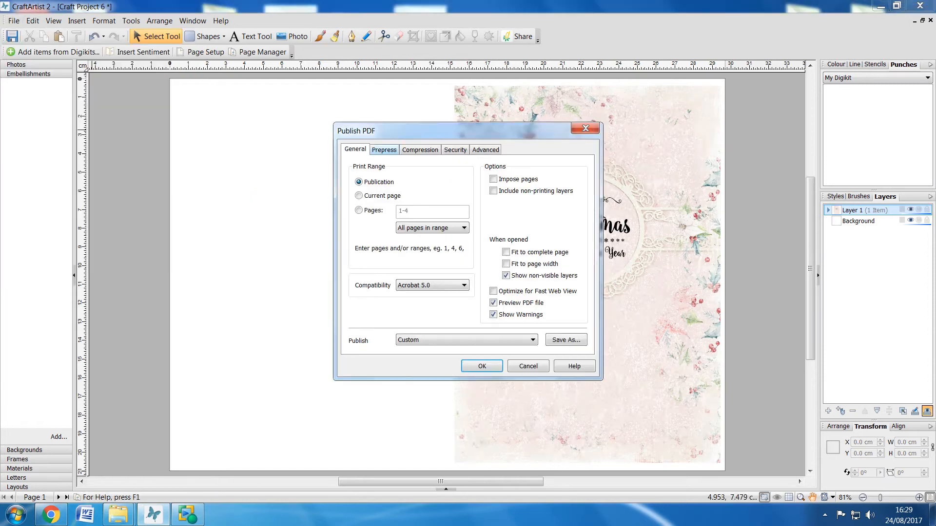
left_click(419, 149)
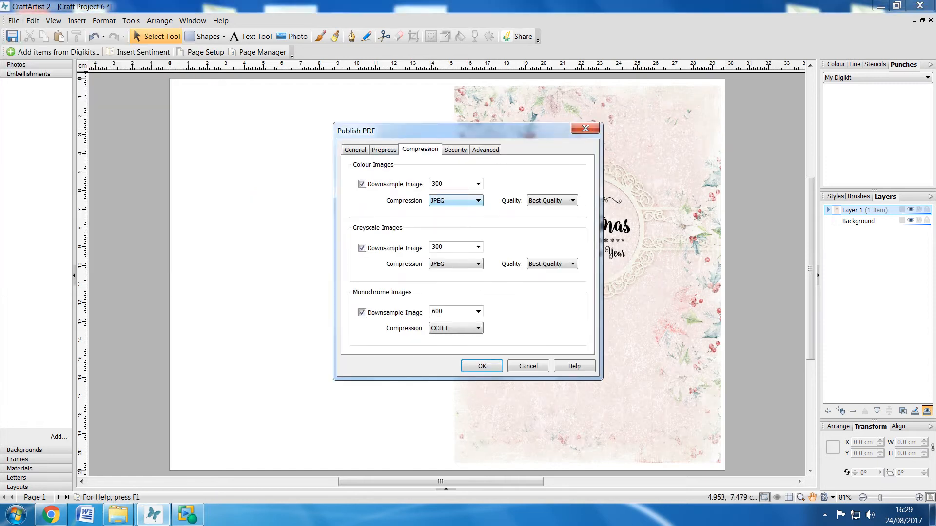
left_click(354, 149)
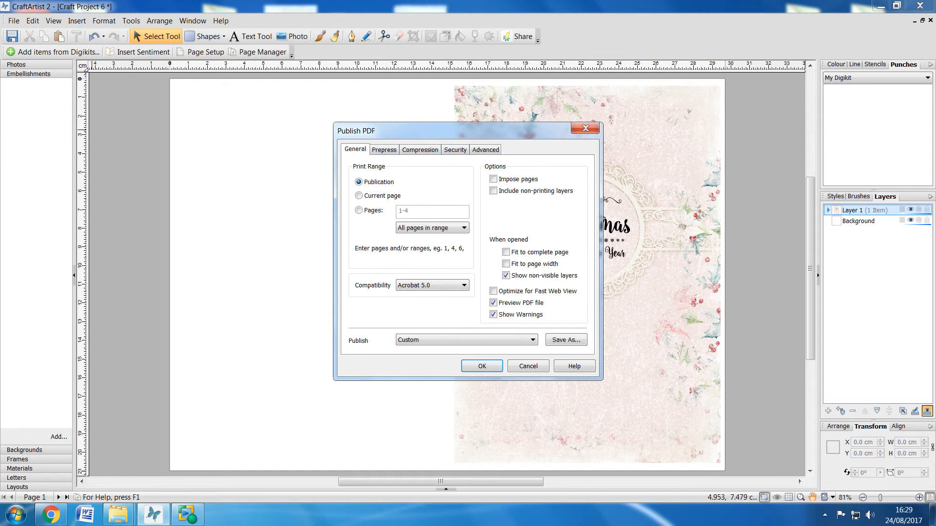
left_click(481, 366)
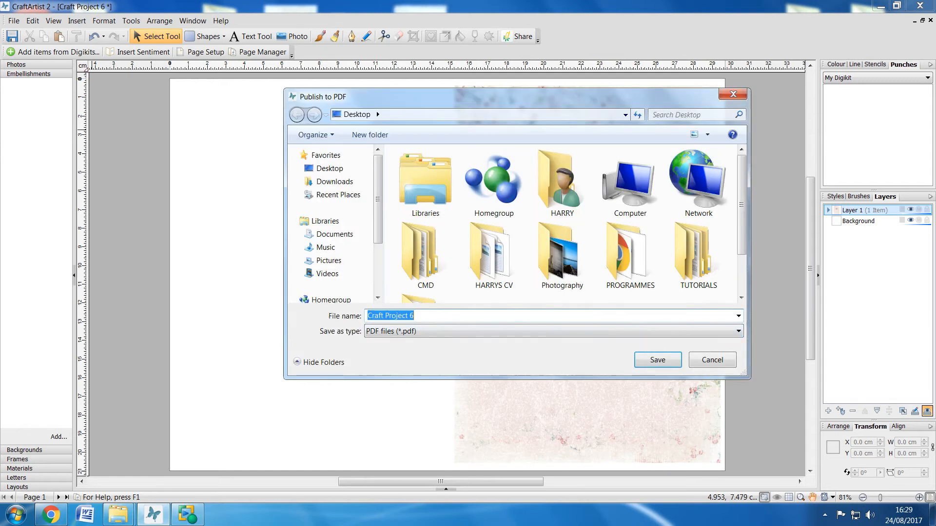
left_click(657, 360)
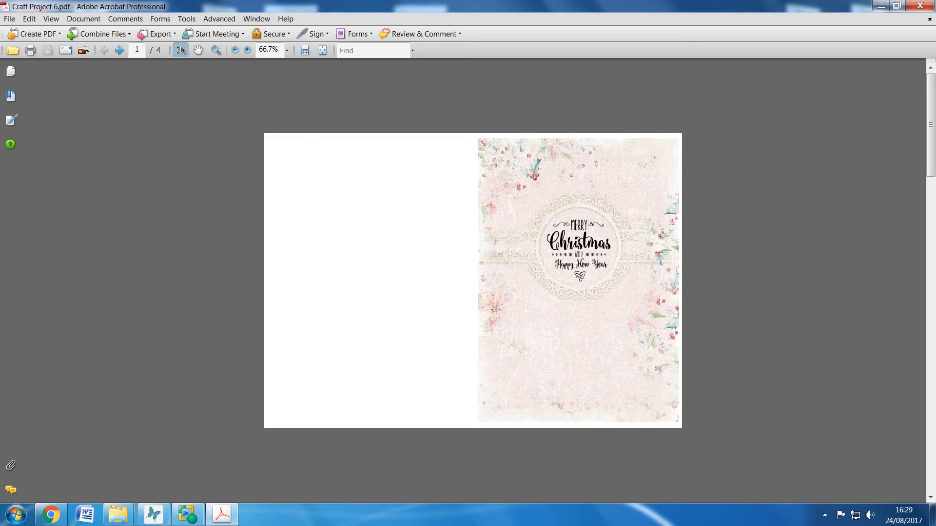
- Open the print settings for the exported card PDF in Adobe Acrobat and set the page scaling to None
left_click(9, 19)
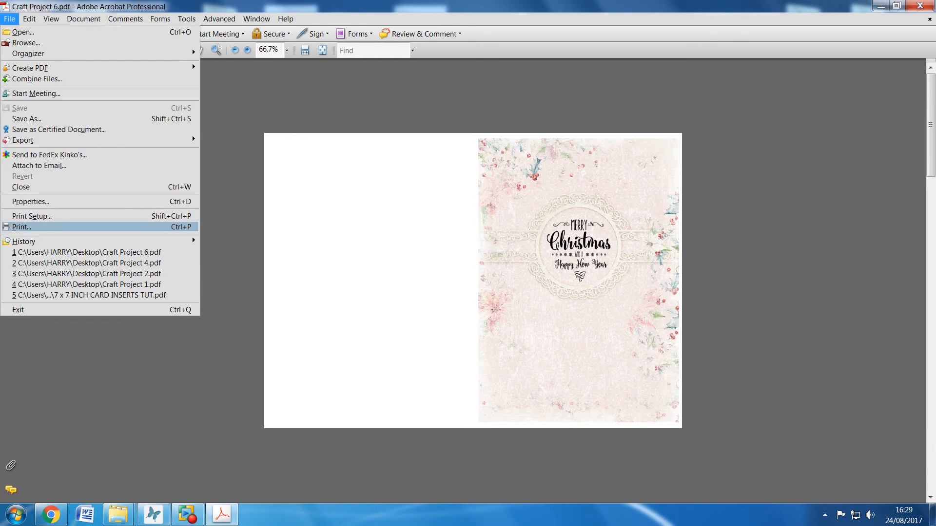
left_click(21, 227)
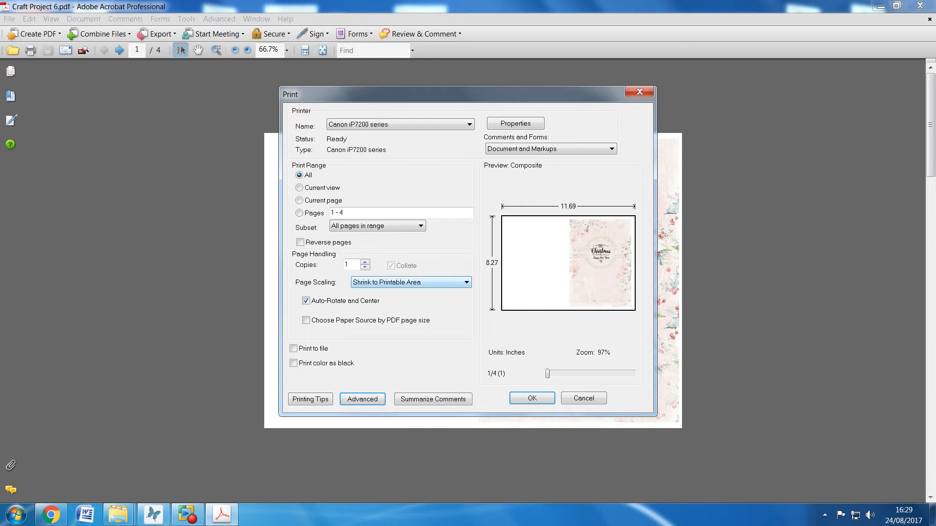
left_click(466, 282)
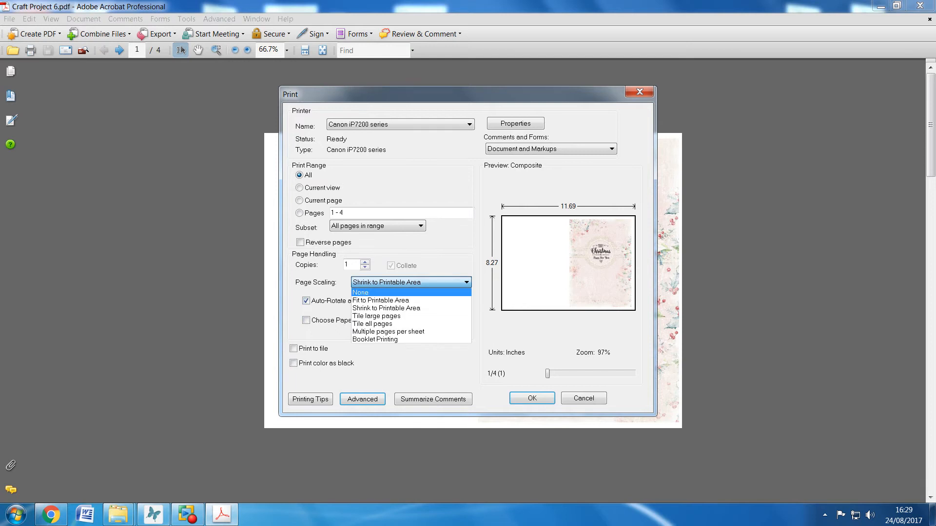
left_click(411, 292)
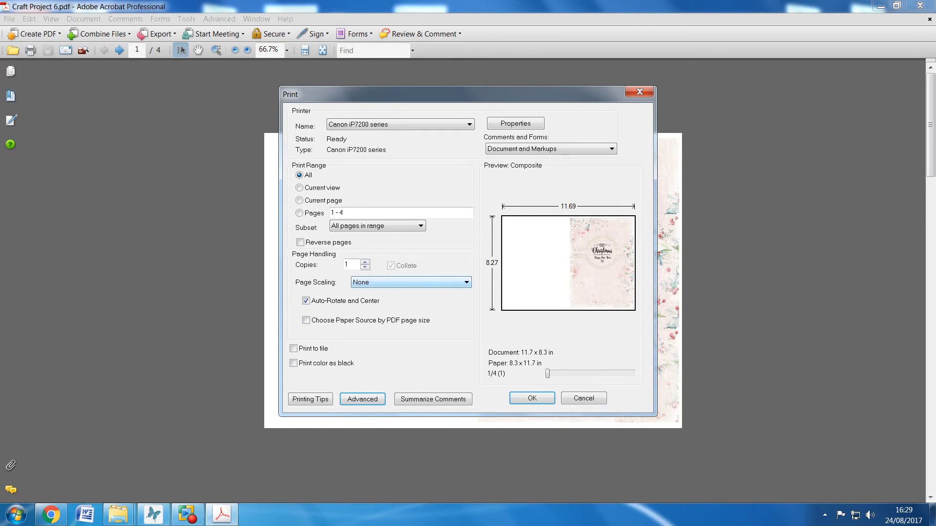
- Try page scaling with multiple pages per sheet at a custom 1 by 2 layout, and return it to None
left_click(411, 283)
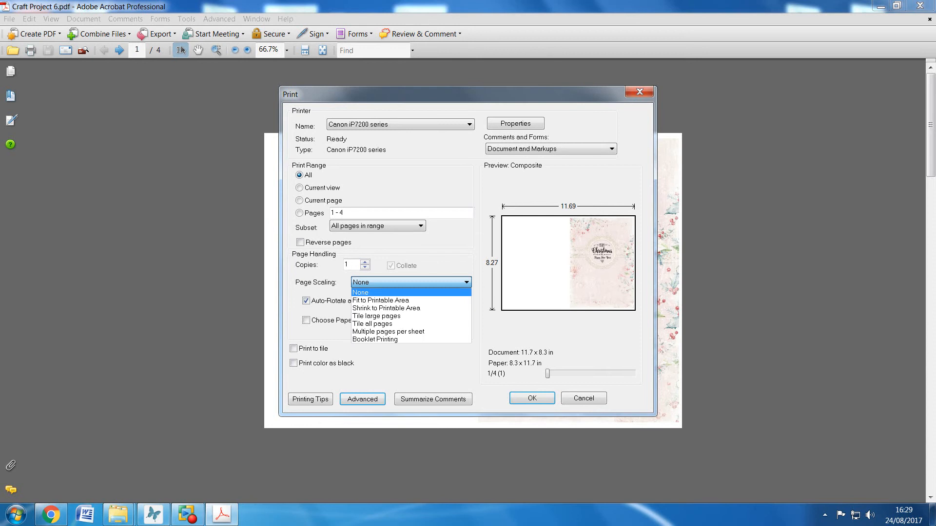
key("Down")
key("Down")
key("Return")
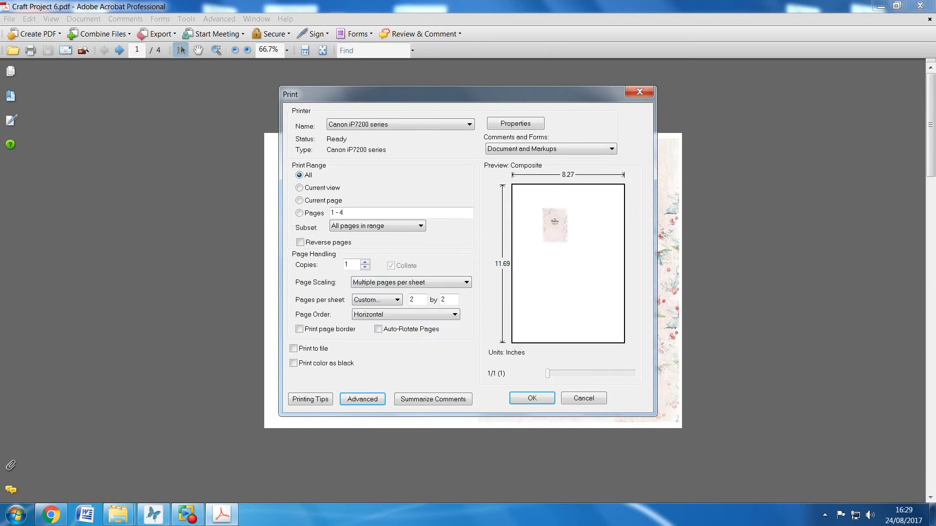
double_click(412, 299)
type("1")
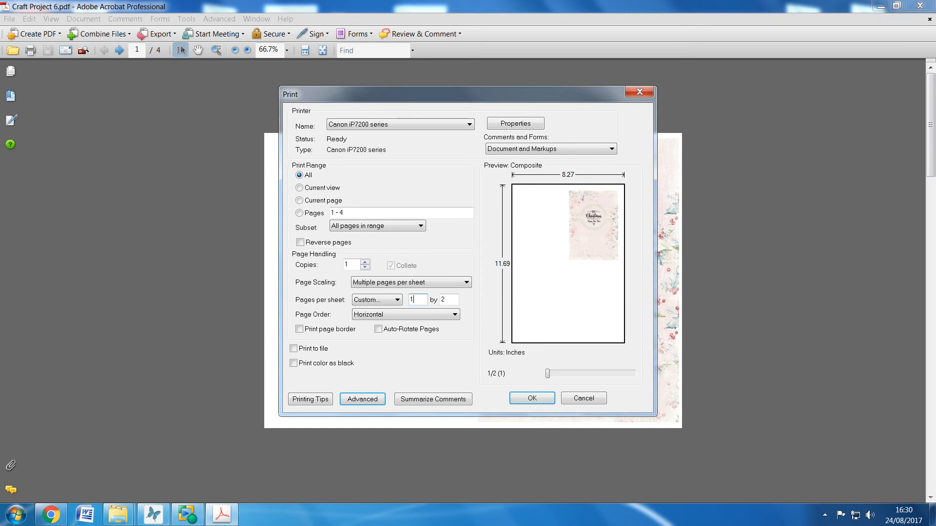
left_click(465, 283)
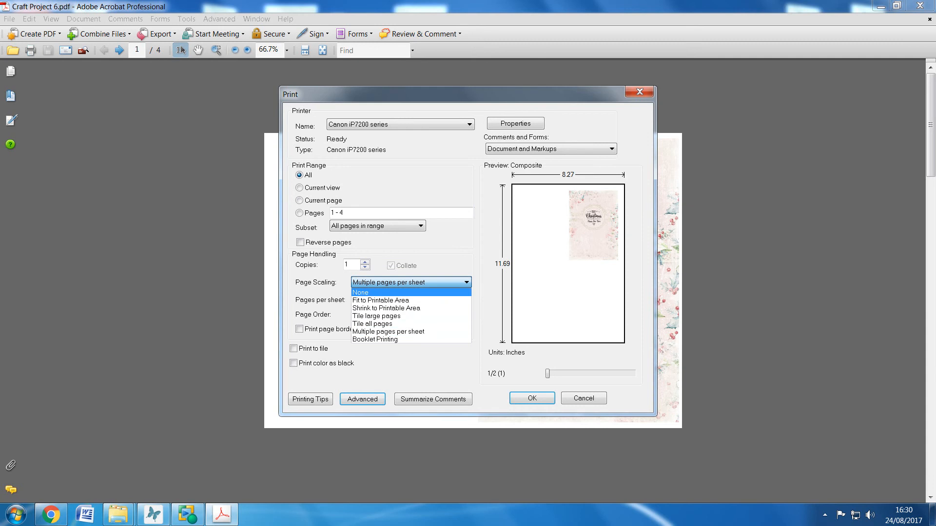
left_click(411, 292)
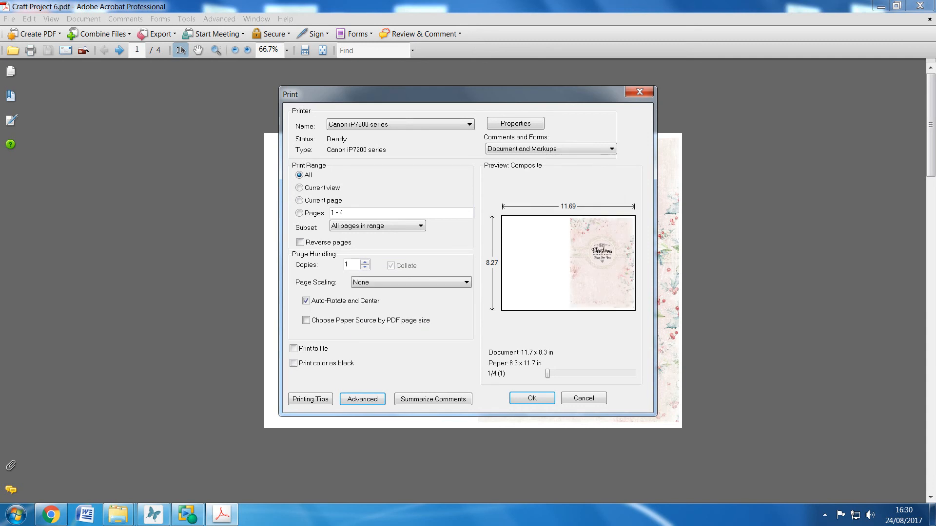